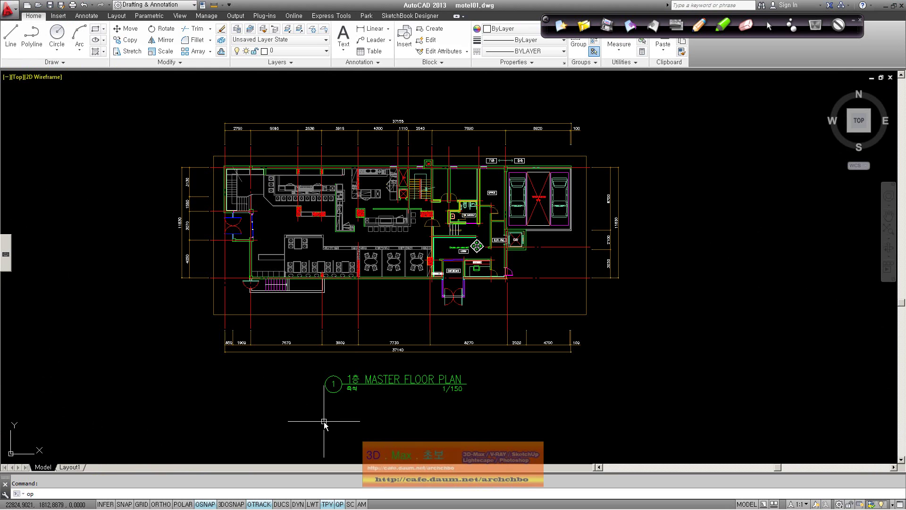
# - Open the plot and publish options and set the default output device to Samsung ML-191x 252x Series
pyautogui.press('Return')
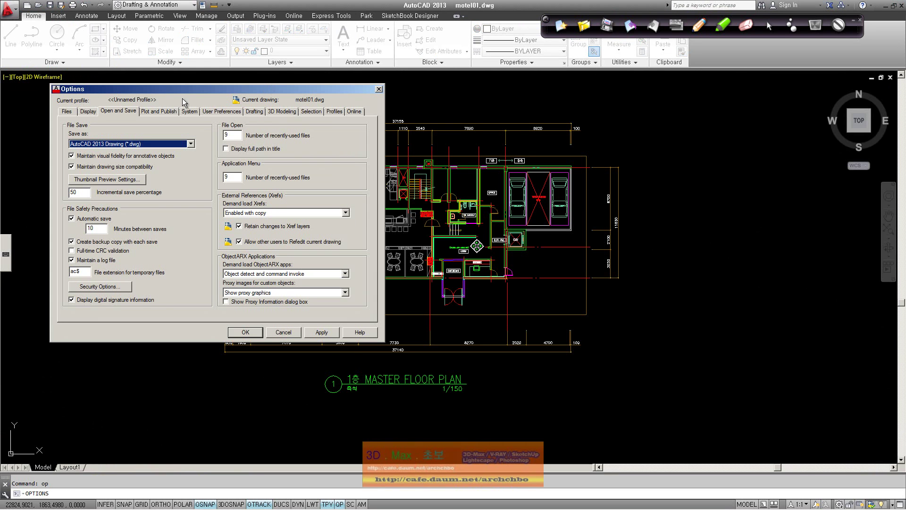
pyautogui.click(154, 112)
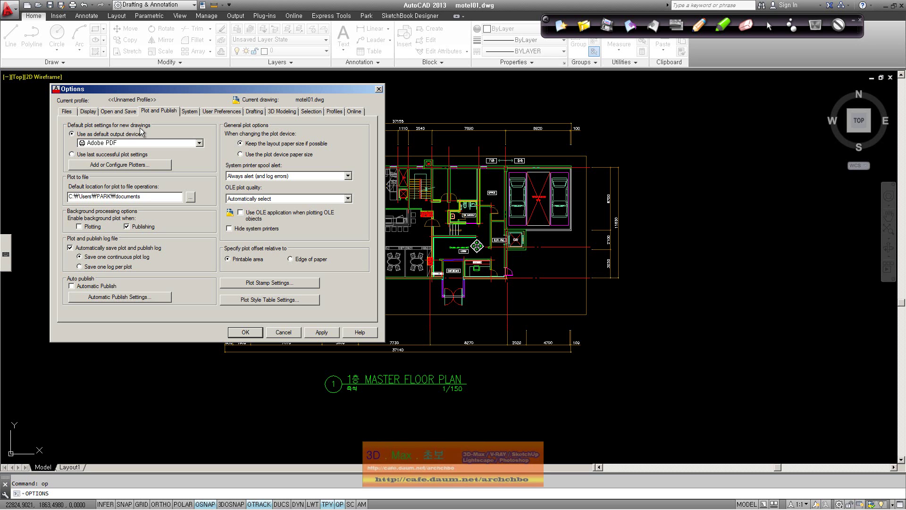
pyautogui.click(144, 142)
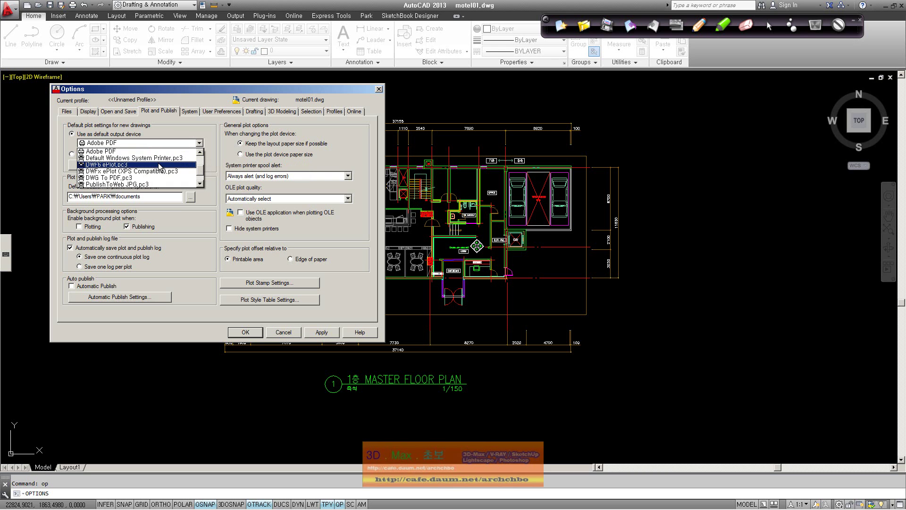
pyautogui.scroll(2, 160, 167)
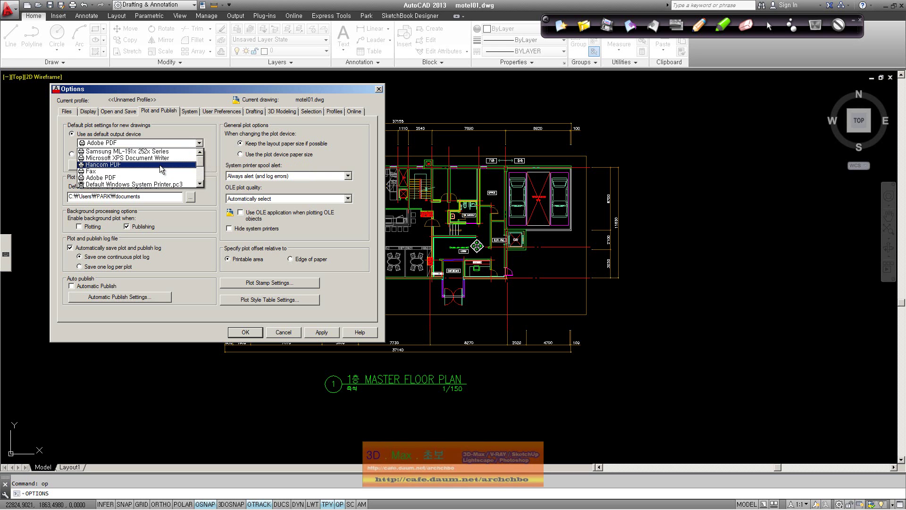
pyautogui.click(168, 152)
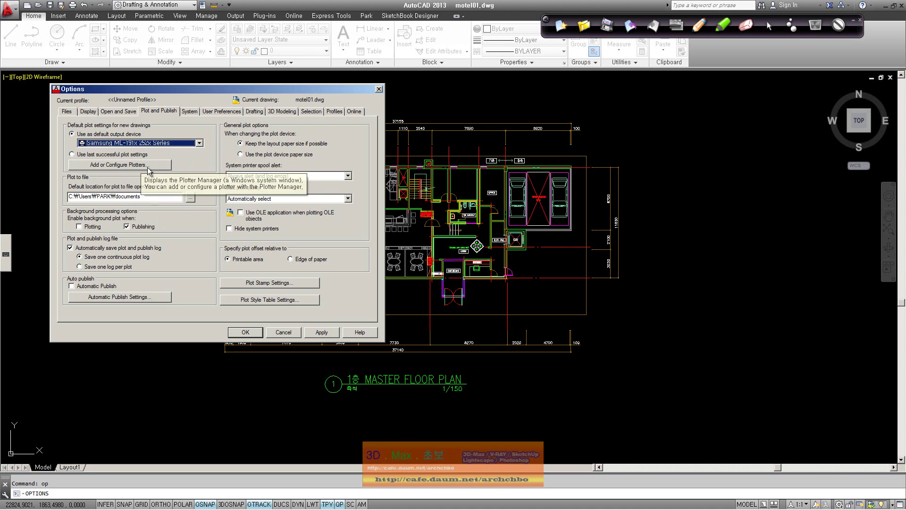
# - Open the Plotters folder from the plot options, examine the available plotter configurations, and close the folder
pyautogui.click(148, 169)
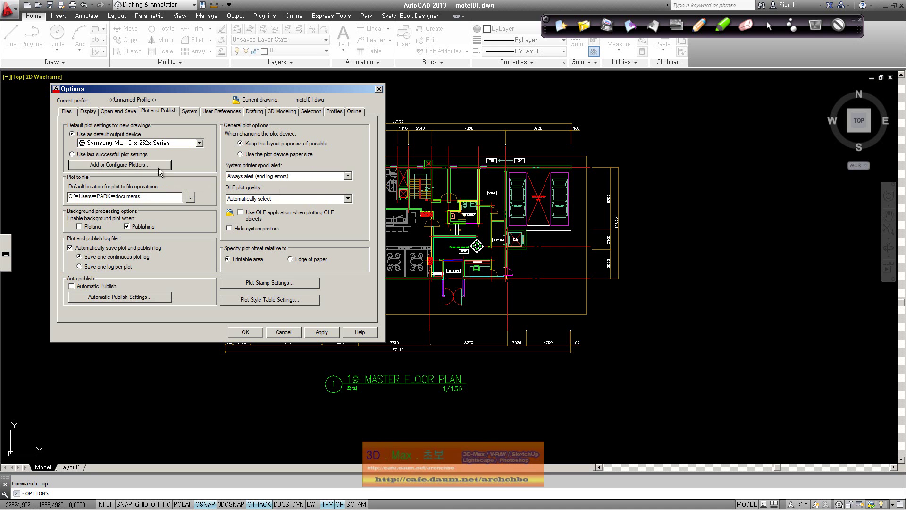
pyautogui.moveTo(498, 120); pyautogui.dragTo(327, 89)
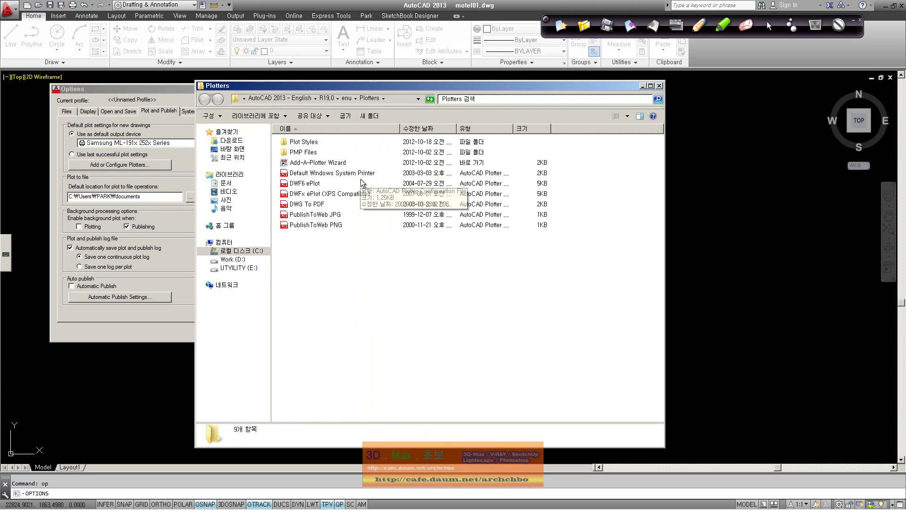
pyautogui.click(659, 86)
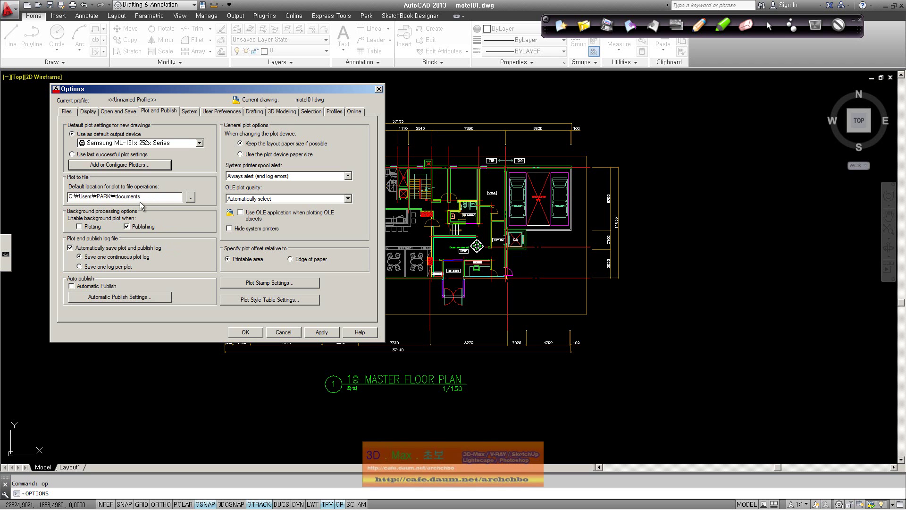
# - Review the plot-to-file location, background processing, log file, auto publish and general plot options
pyautogui.click(155, 196)
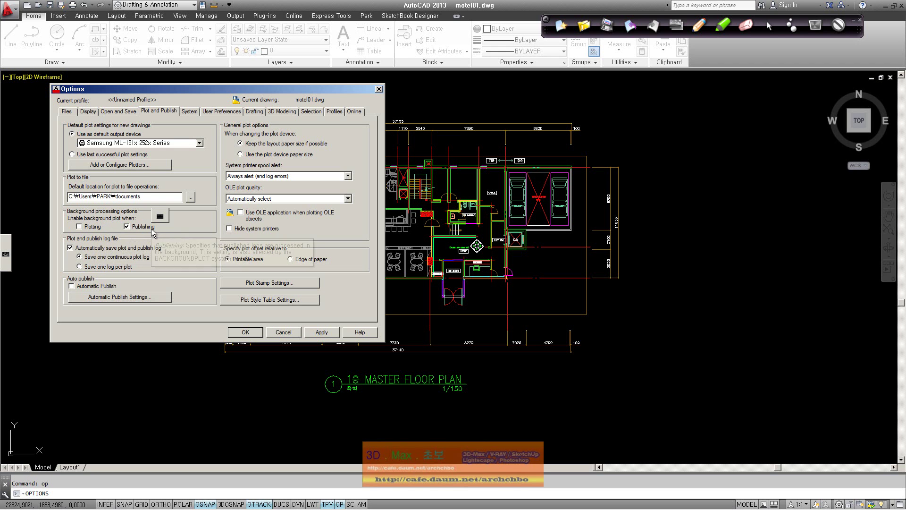
pyautogui.moveTo(153, 231)
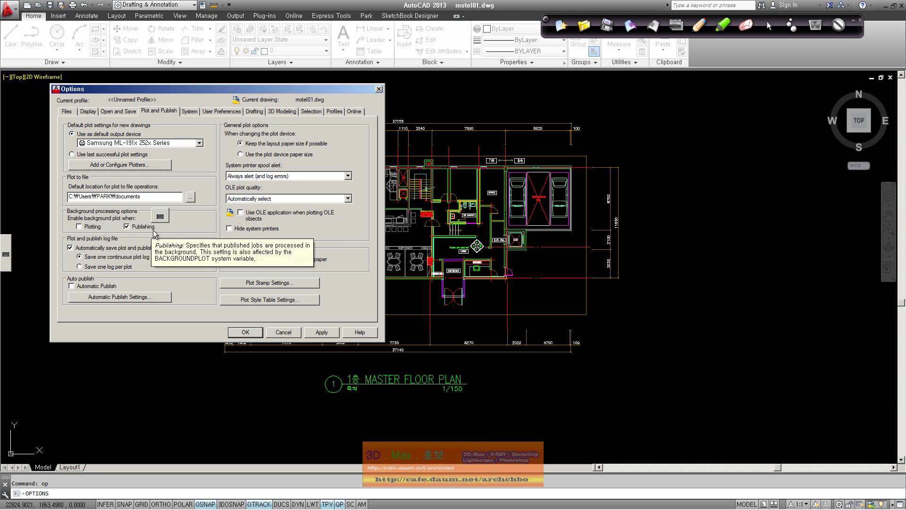
pyautogui.moveTo(91, 247)
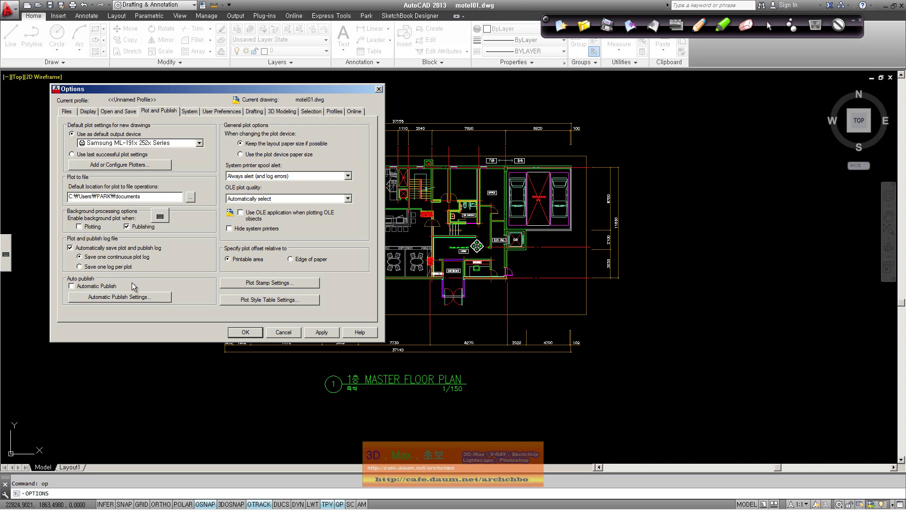
pyautogui.moveTo(129, 282)
pyautogui.moveTo(310, 146)
pyautogui.doubleClick(163, 198)
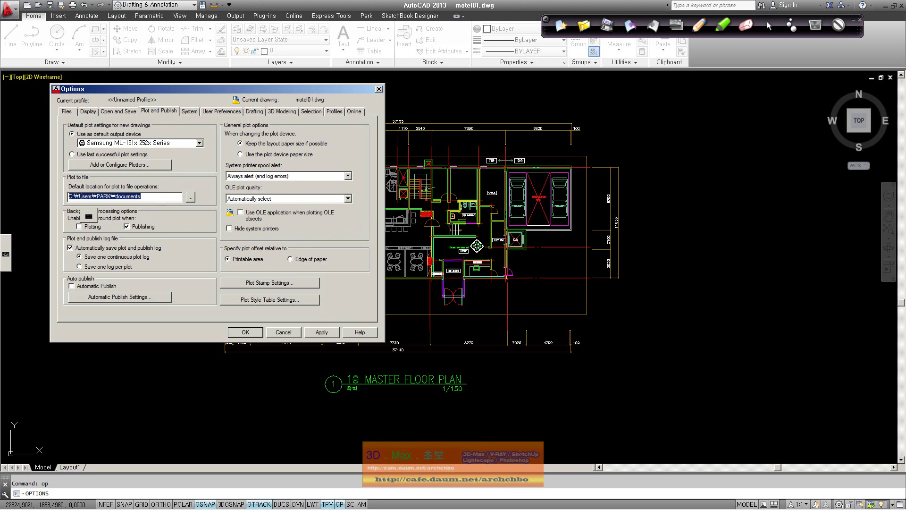
pyautogui.click(158, 198)
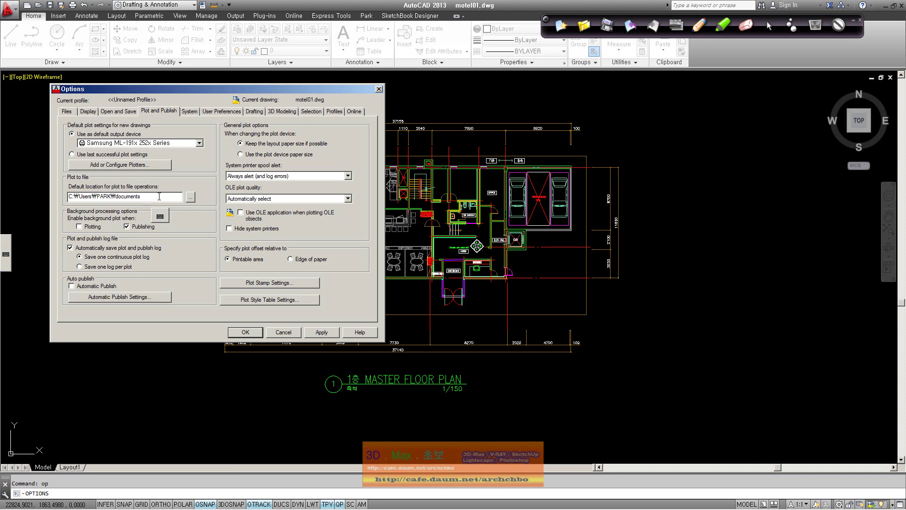
pyautogui.click(702, 30)
pyautogui.moveTo(655, 119)
pyautogui.mouseDown()
pyautogui.moveTo(642, 126)
pyautogui.moveTo(650, 132)
pyautogui.moveTo(666, 116)
pyautogui.moveTo(697, 113)
pyautogui.moveTo(737, 129)
pyautogui.moveTo(755, 117)
pyautogui.moveTo(750, 130)
pyautogui.moveTo(776, 116)
pyautogui.moveTo(770, 134)
pyautogui.mouseUp()
pyautogui.moveTo(647, 158)
pyautogui.mouseDown()
pyautogui.moveTo(657, 174)
pyautogui.moveTo(683, 170)
pyautogui.mouseUp()
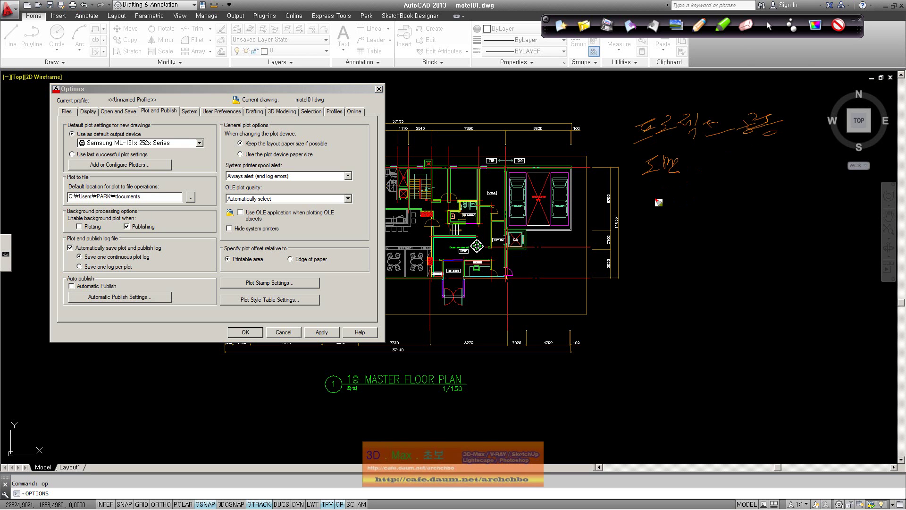
pyautogui.moveTo(650, 206); pyautogui.dragTo(656, 217)
pyautogui.moveTo(660, 204); pyautogui.dragTo(676, 217)
pyautogui.moveTo(677, 207)
pyautogui.mouseDown()
pyautogui.moveTo(688, 203)
pyautogui.moveTo(688, 218)
pyautogui.moveTo(699, 207)
pyautogui.moveTo(720, 227)
pyautogui.mouseUp()
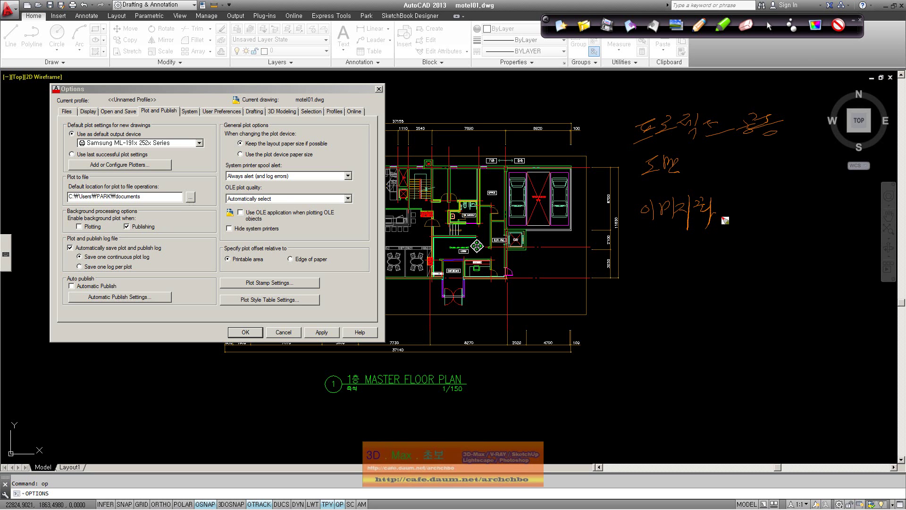
pyautogui.moveTo(680, 239)
pyautogui.mouseDown()
pyautogui.moveTo(690, 259)
pyautogui.moveTo(705, 246)
pyautogui.mouseUp()
pyautogui.moveTo(628, 239)
pyautogui.mouseDown()
pyautogui.moveTo(627, 257)
pyautogui.moveTo(638, 243)
pyautogui.mouseUp()
pyautogui.moveTo(643, 237); pyautogui.dragTo(646, 269)
pyautogui.moveTo(654, 242)
pyautogui.mouseDown()
pyautogui.moveTo(666, 252)
pyautogui.moveTo(655, 243)
pyautogui.moveTo(669, 243)
pyautogui.mouseUp()
pyautogui.moveTo(671, 238); pyautogui.dragTo(672, 247)
pyautogui.moveTo(739, 238)
pyautogui.mouseDown()
pyautogui.moveTo(731, 251)
pyautogui.moveTo(768, 255)
pyautogui.mouseUp()
pyautogui.moveTo(689, 261); pyautogui.dragTo(755, 253)
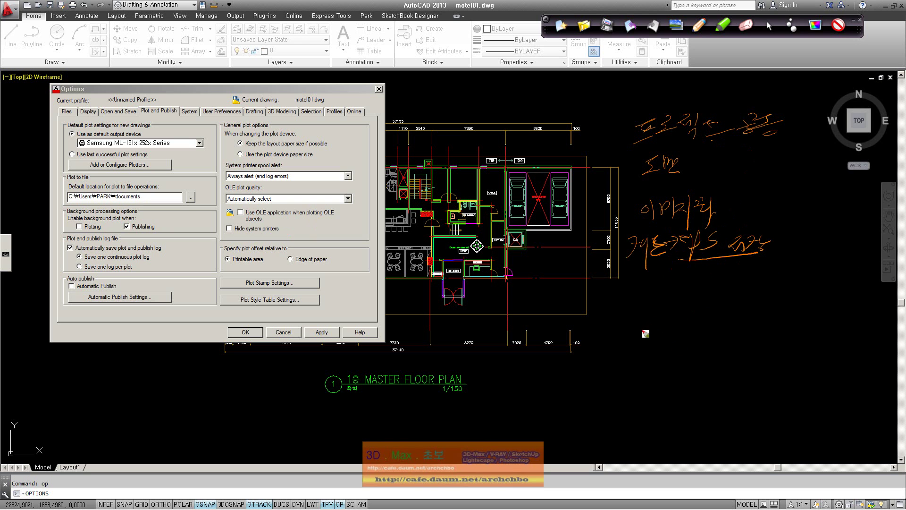
pyautogui.moveTo(640, 348); pyautogui.dragTo(645, 319)
pyautogui.moveTo(655, 315)
pyautogui.mouseDown()
pyautogui.moveTo(664, 329)
pyautogui.moveTo(717, 325)
pyautogui.moveTo(726, 335)
pyautogui.moveTo(818, 308)
pyautogui.moveTo(807, 325)
pyautogui.moveTo(832, 325)
pyautogui.moveTo(843, 353)
pyautogui.mouseUp()
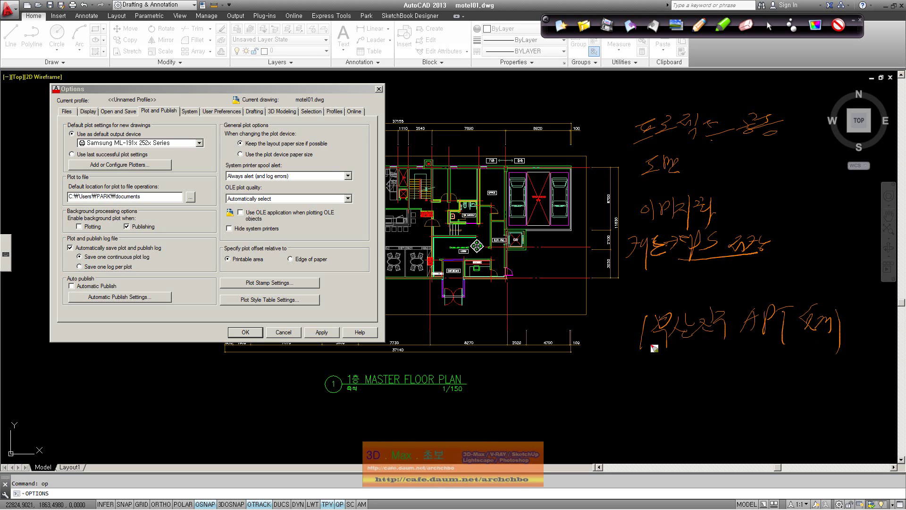
pyautogui.moveTo(680, 356)
pyautogui.mouseDown()
pyautogui.moveTo(668, 422)
pyautogui.moveTo(689, 429)
pyautogui.mouseUp()
pyautogui.moveTo(690, 358)
pyautogui.mouseDown()
pyautogui.moveTo(693, 370)
pyautogui.moveTo(721, 358)
pyautogui.moveTo(725, 373)
pyautogui.mouseUp()
pyautogui.moveTo(669, 395)
pyautogui.mouseDown()
pyautogui.moveTo(720, 392)
pyautogui.moveTo(723, 399)
pyautogui.mouseUp()
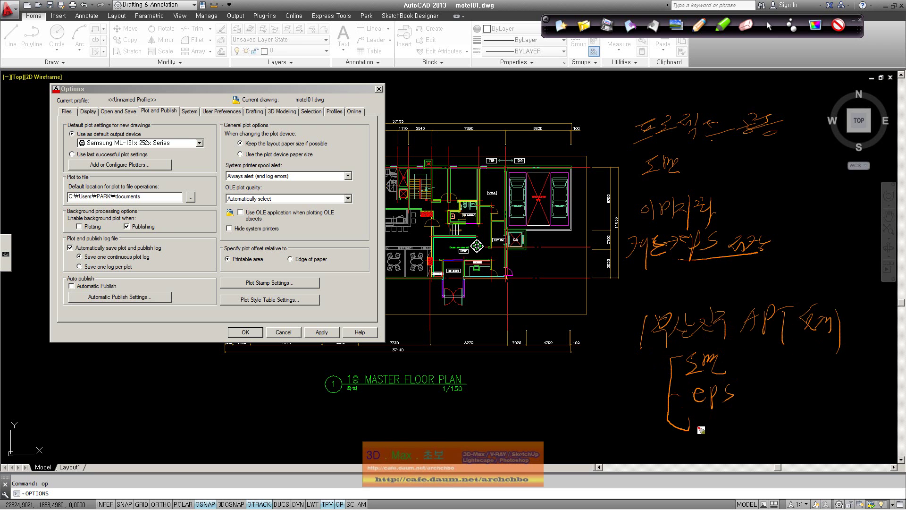
pyautogui.moveTo(701, 428); pyautogui.dragTo(759, 429)
pyautogui.moveTo(777, 423); pyautogui.dragTo(781, 422)
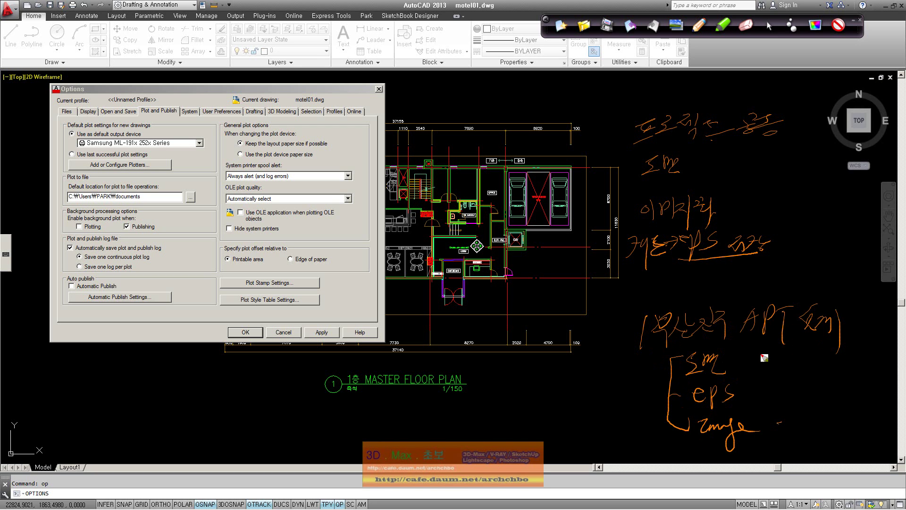
pyautogui.moveTo(728, 362)
pyautogui.mouseDown()
pyautogui.moveTo(762, 362)
pyautogui.moveTo(804, 345)
pyautogui.mouseUp()
pyautogui.moveTo(744, 398); pyautogui.dragTo(778, 386)
pyautogui.moveTo(784, 386)
pyautogui.mouseDown()
pyautogui.moveTo(854, 378)
pyautogui.moveTo(812, 395)
pyautogui.mouseUp()
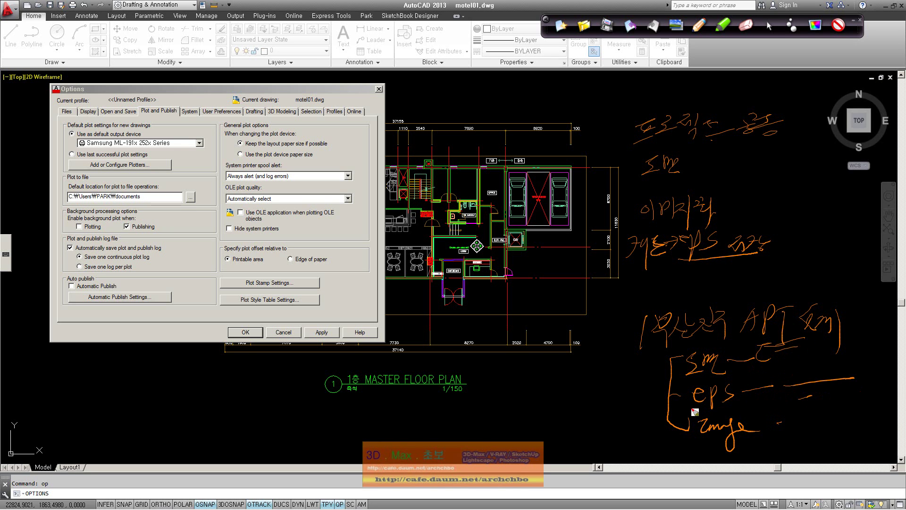
pyautogui.moveTo(692, 413)
pyautogui.mouseDown()
pyautogui.moveTo(742, 412)
pyautogui.moveTo(745, 398)
pyautogui.moveTo(682, 382)
pyautogui.moveTo(688, 411)
pyautogui.mouseUp()
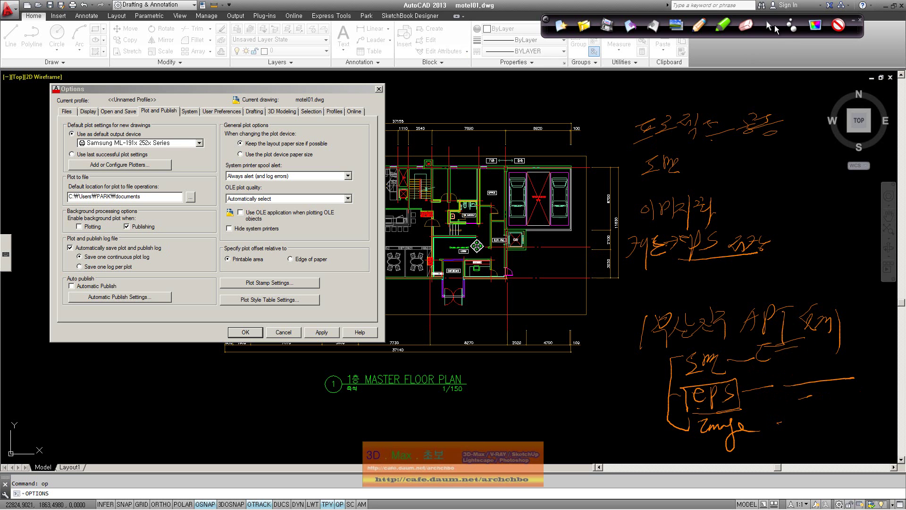
pyautogui.click(746, 25)
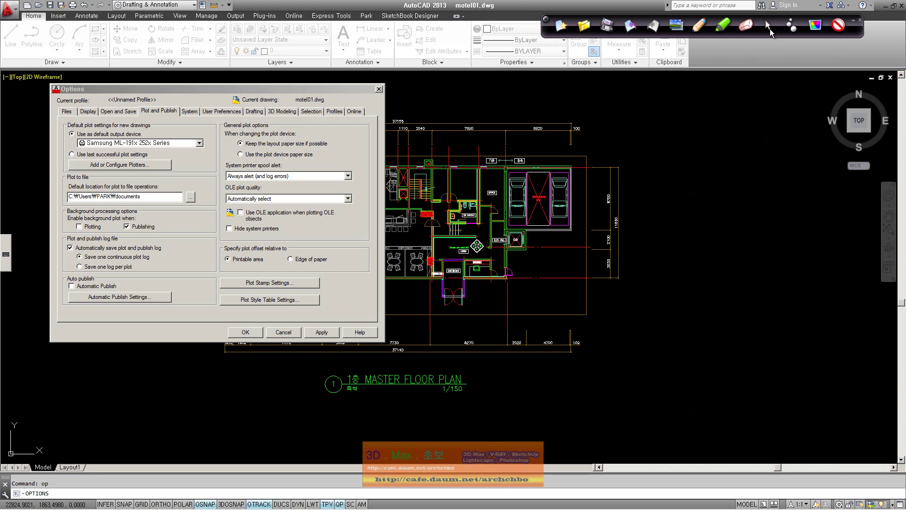
# - Open the 3D performance settings from the system options and examine the adaptive degradation and performance tuning choices
pyautogui.click(190, 111)
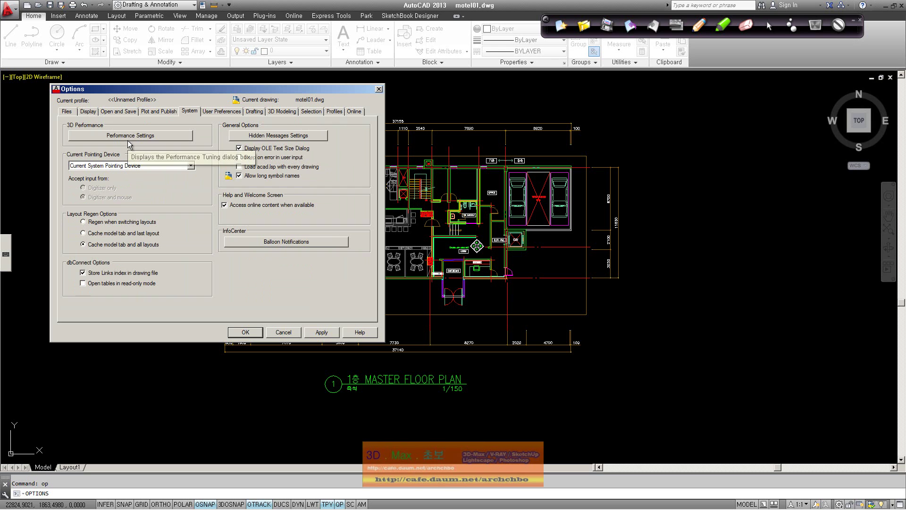
pyautogui.click(91, 131)
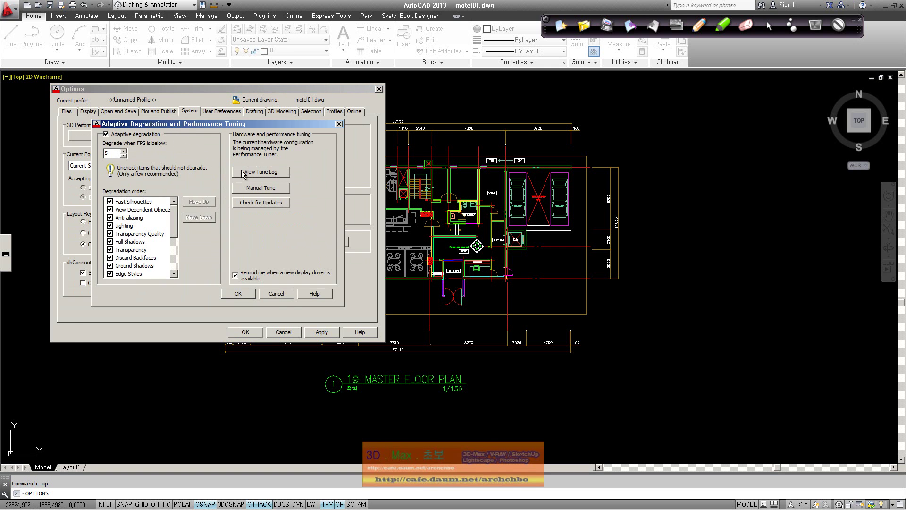
pyautogui.moveTo(225, 128); pyautogui.dragTo(209, 159)
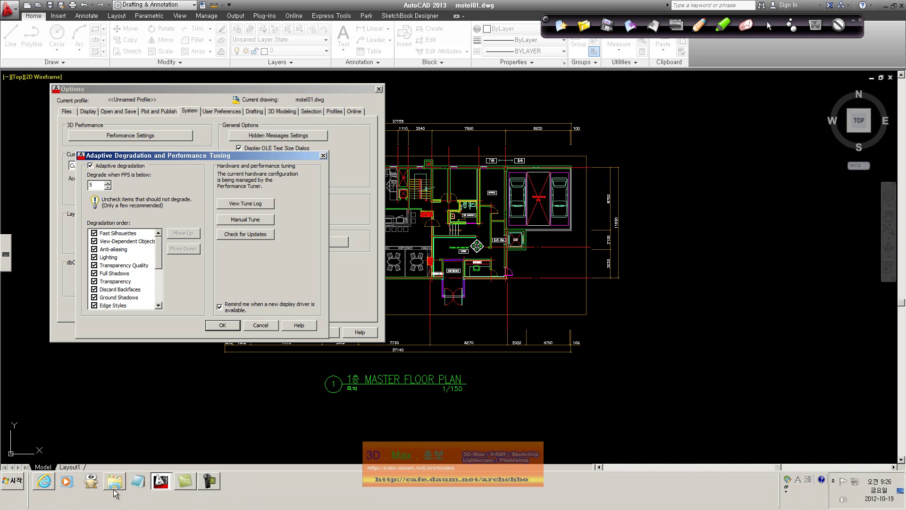
# - Switch to Internet Explorer, go to the Daum home page and search for "FPS"
pyautogui.click(44, 492)
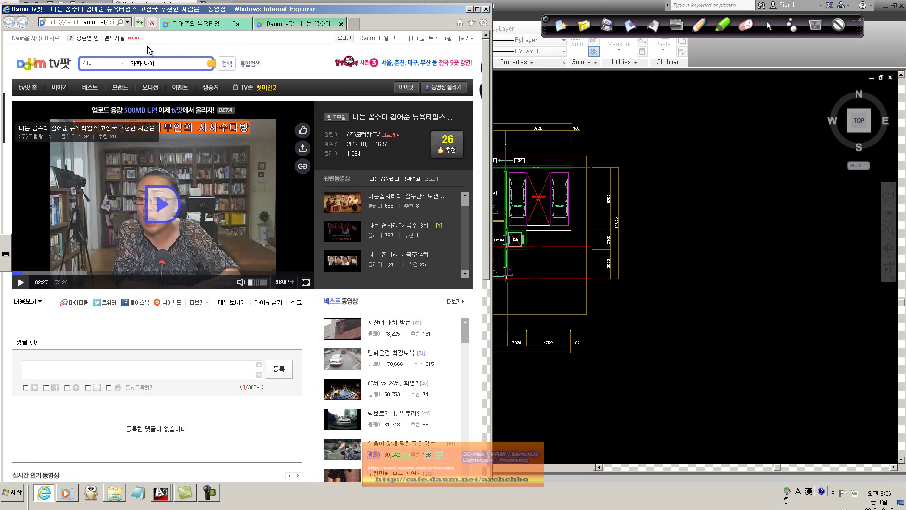
pyautogui.click(217, 25)
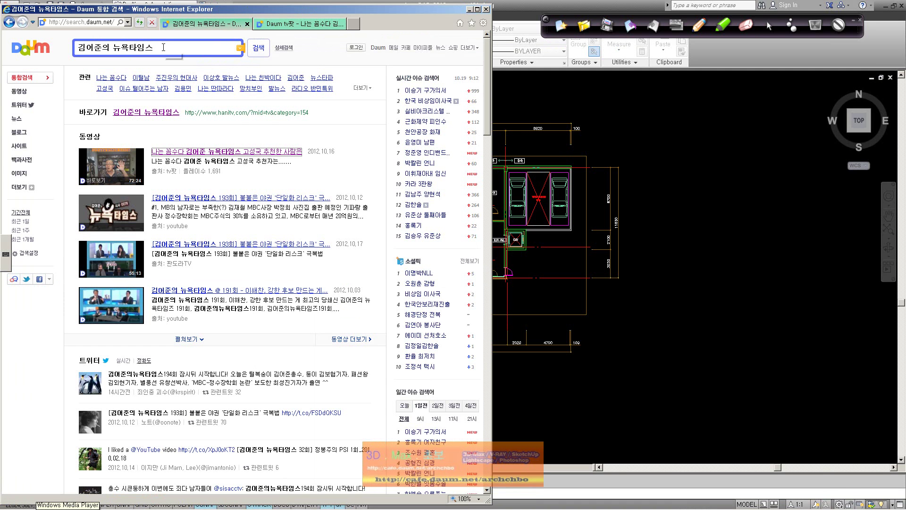
pyautogui.click(48, 48)
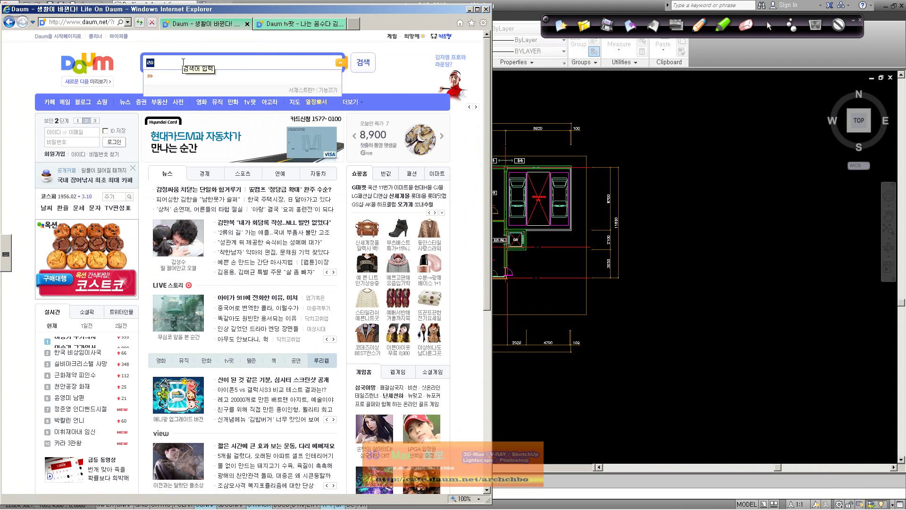
pyautogui.write('ㄹFPS')
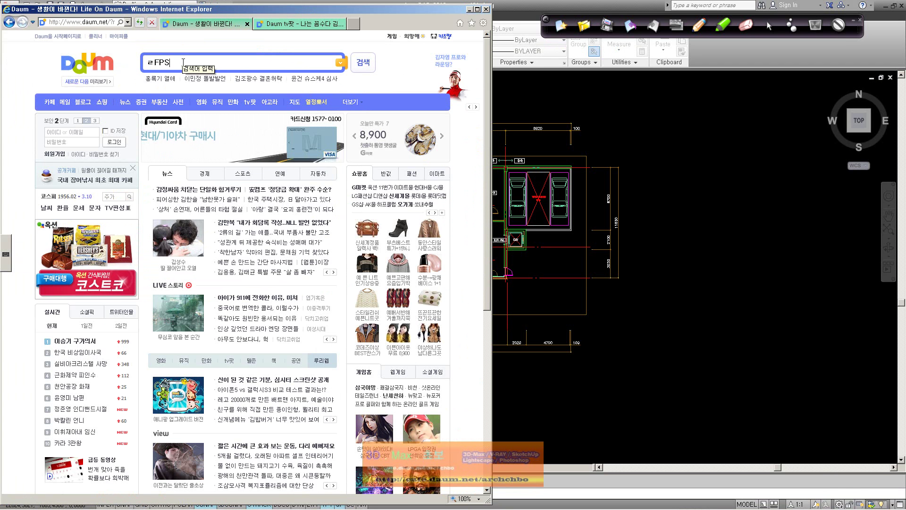
pyautogui.press('Return')
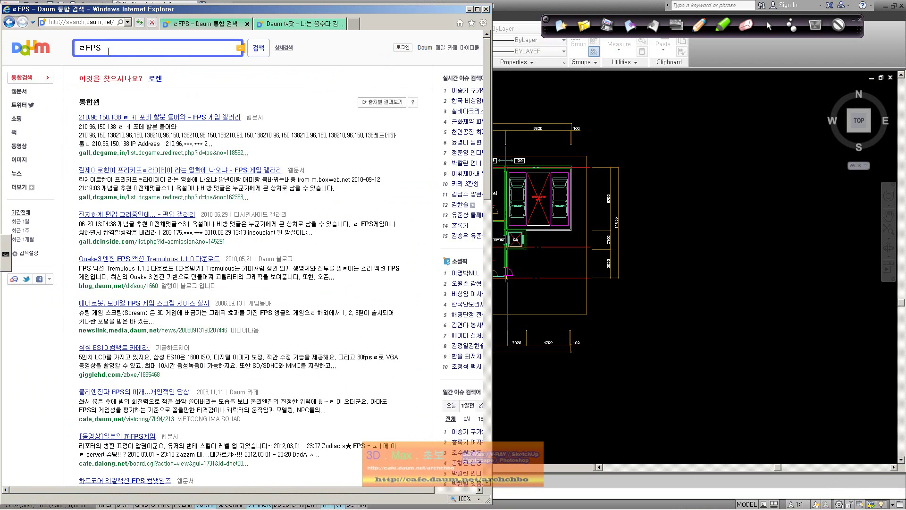
pyautogui.press('Home')
pyautogui.press('Delete')
pyautogui.press('Return')
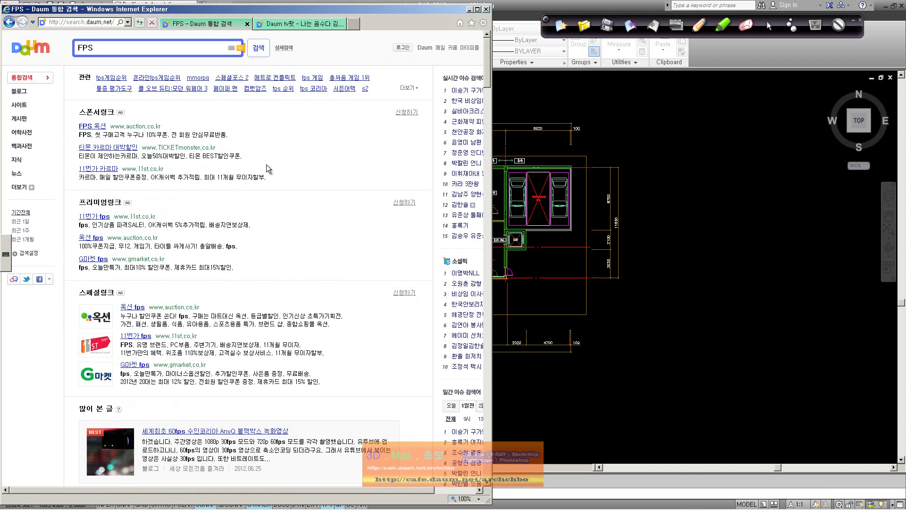
# - Look through the FPS search results for the term's meaning, down to the dictionary and encyclopedia entries
pyautogui.scroll(-4, 267, 164)
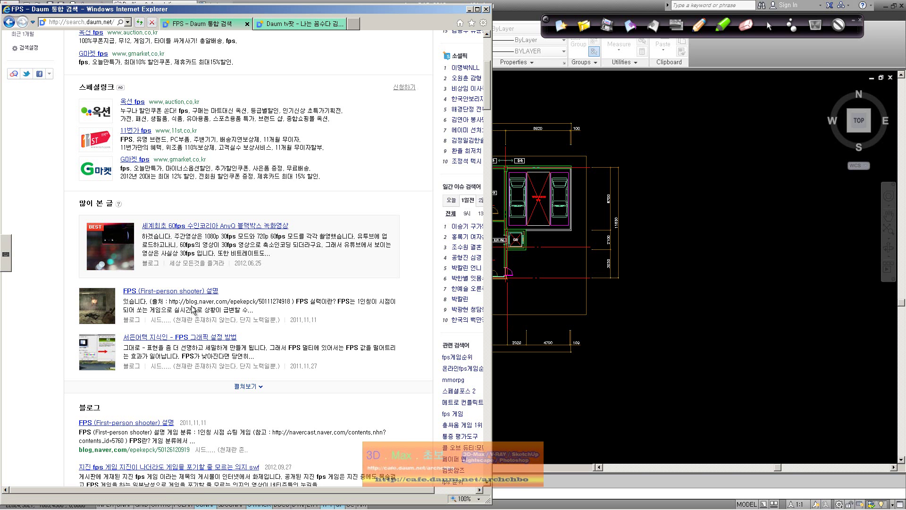
pyautogui.scroll(-3, 212, 297)
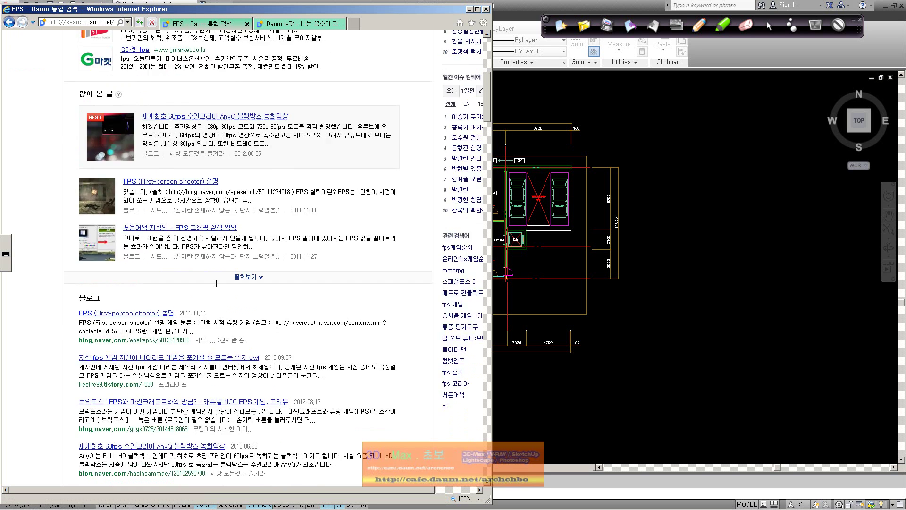
pyautogui.scroll(-6, 219, 287)
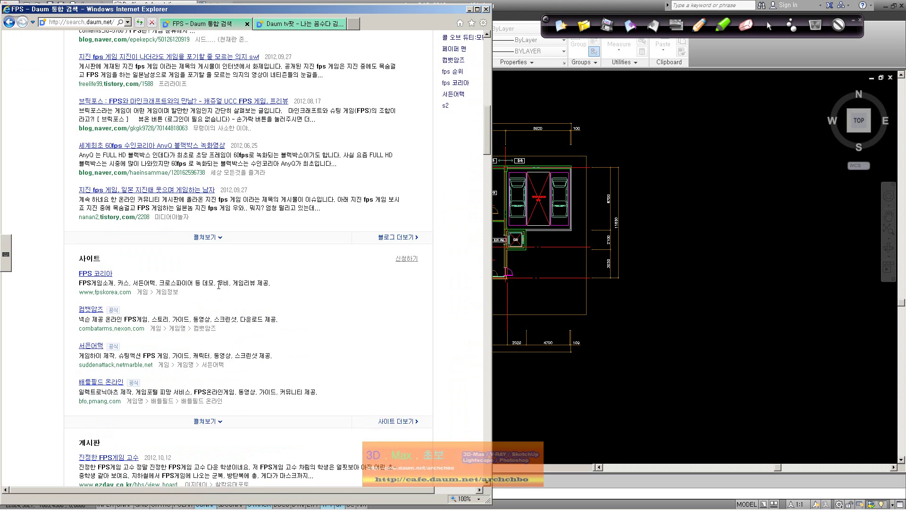
pyautogui.scroll(-9, 218, 285)
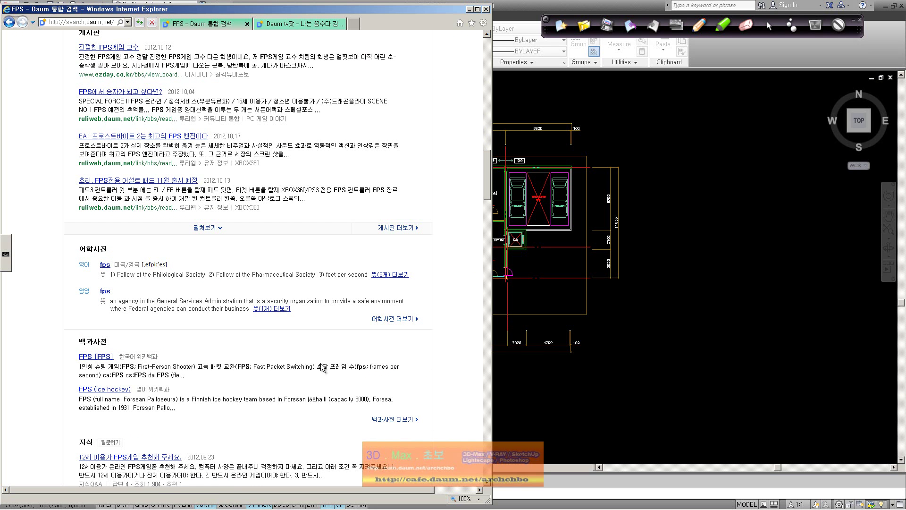
# - Highlight the frames-per-second definition in the encyclopedia result and return to AutoCAD
pyautogui.moveTo(320, 365); pyautogui.dragTo(405, 368)
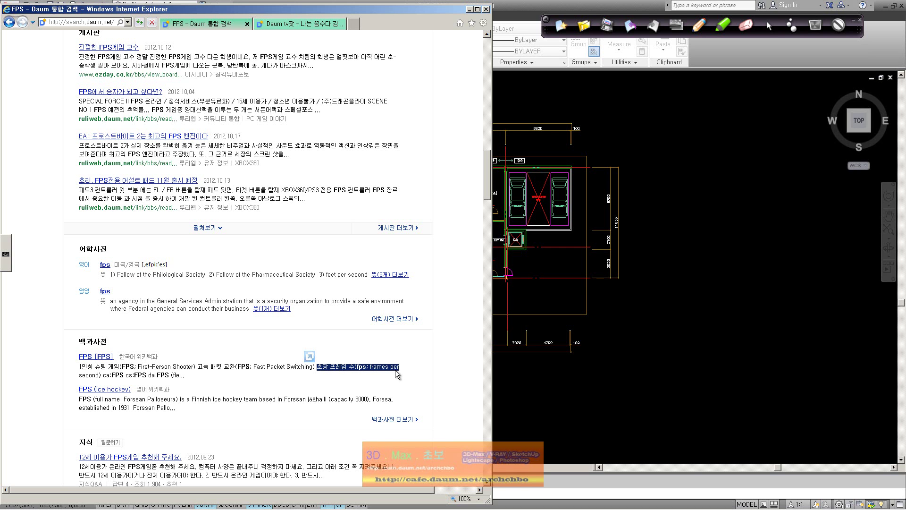
pyautogui.click(342, 24)
pyautogui.click(470, 9)
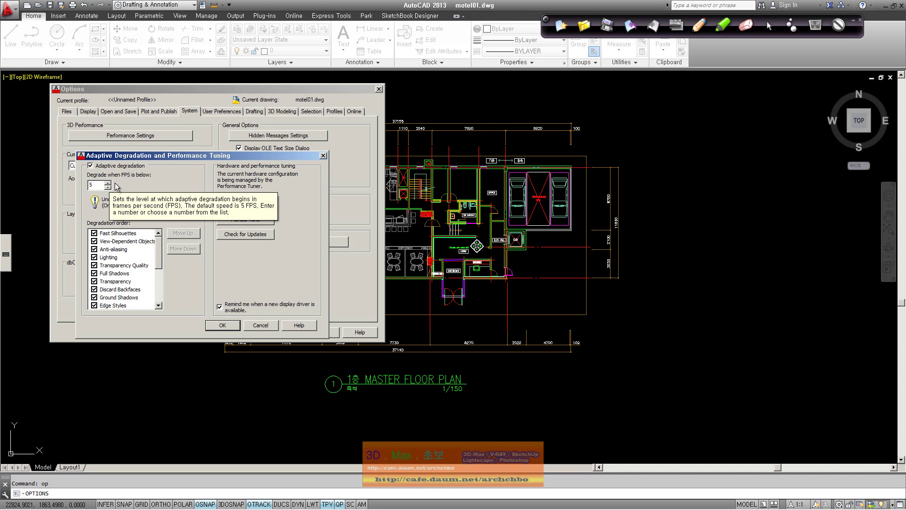
# - Cancel the adaptive degradation settings and check the list of available pointing devices
pyautogui.click(265, 325)
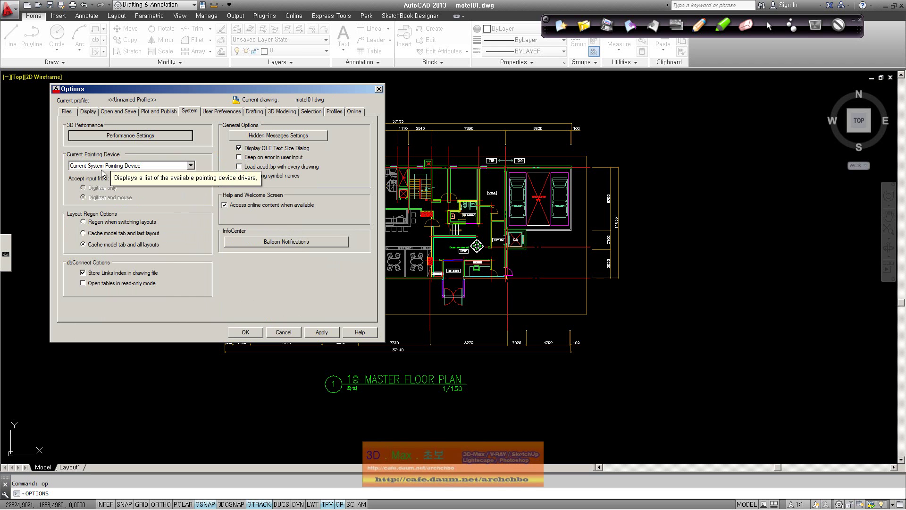
pyautogui.click(112, 170)
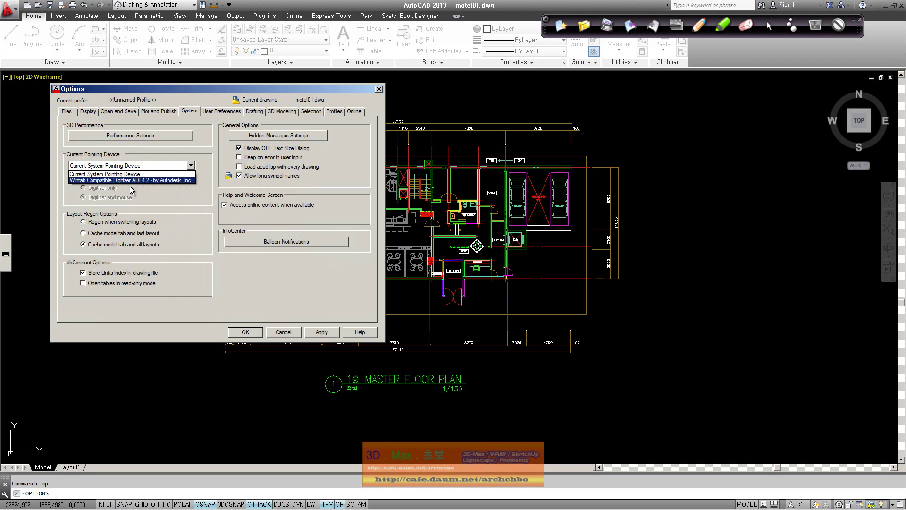
pyautogui.click(161, 189)
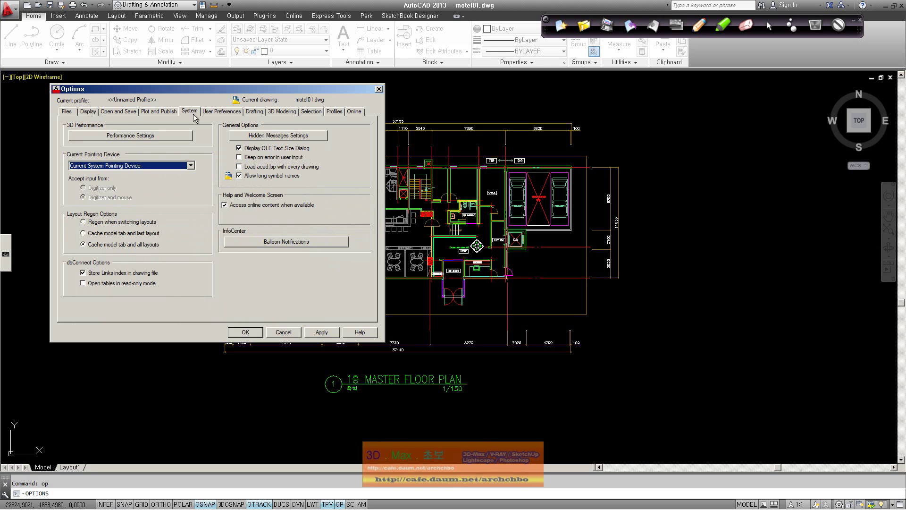
# - Switch to the User Preferences options and open the right-click customization settings, moving their dialog clear of the customization button
pyautogui.click(230, 112)
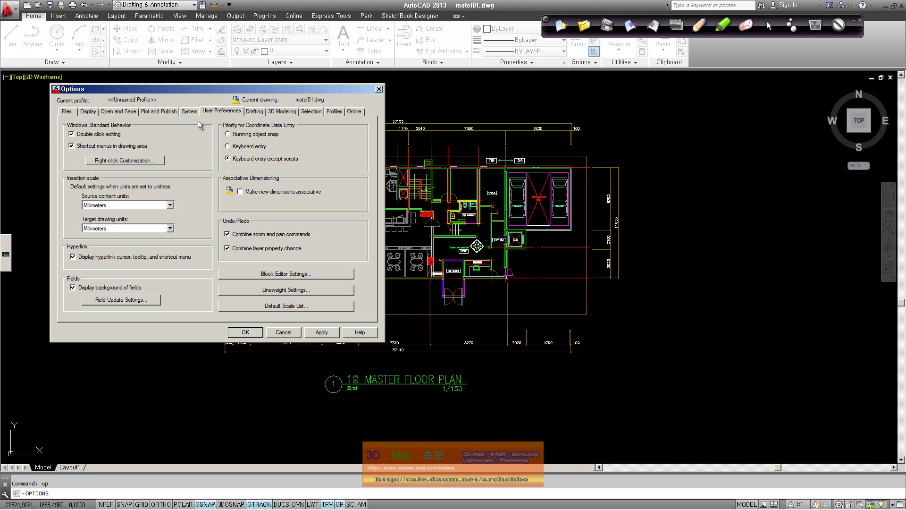
pyautogui.click(90, 112)
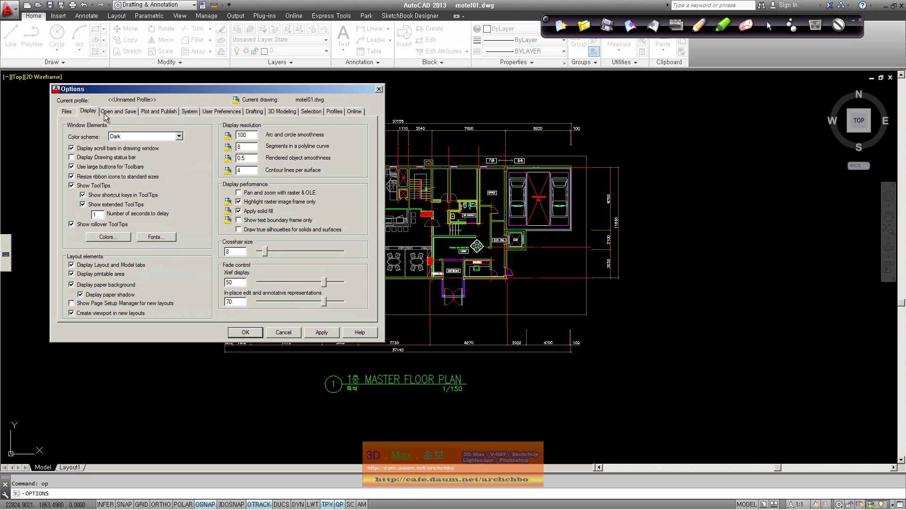
pyautogui.click(218, 115)
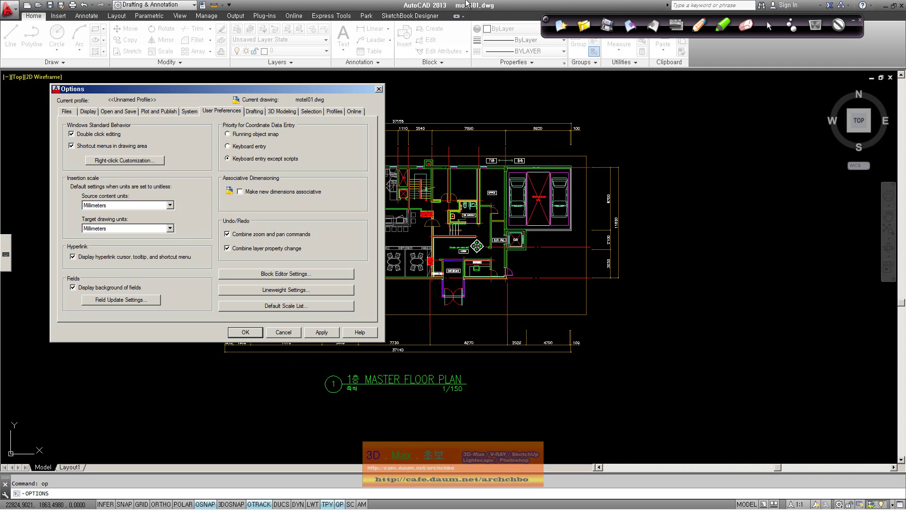
pyautogui.click(140, 163)
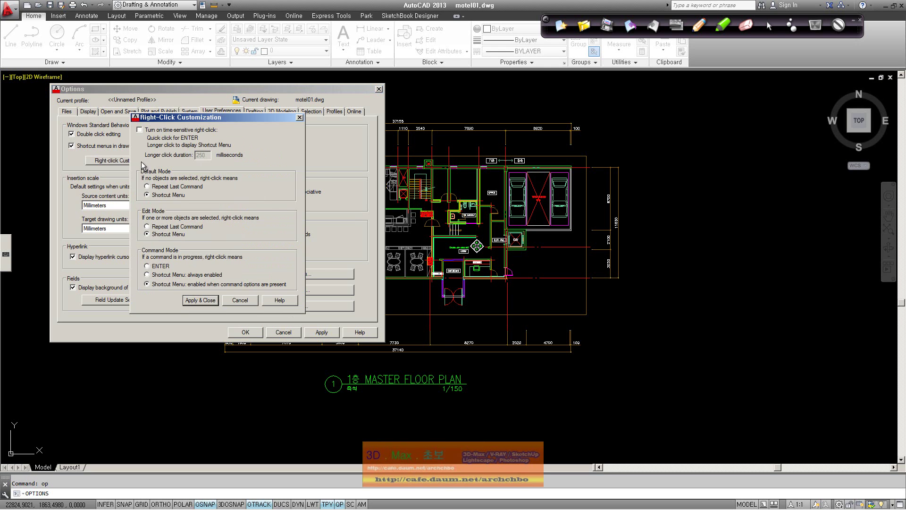
pyautogui.moveTo(208, 119); pyautogui.dragTo(252, 161)
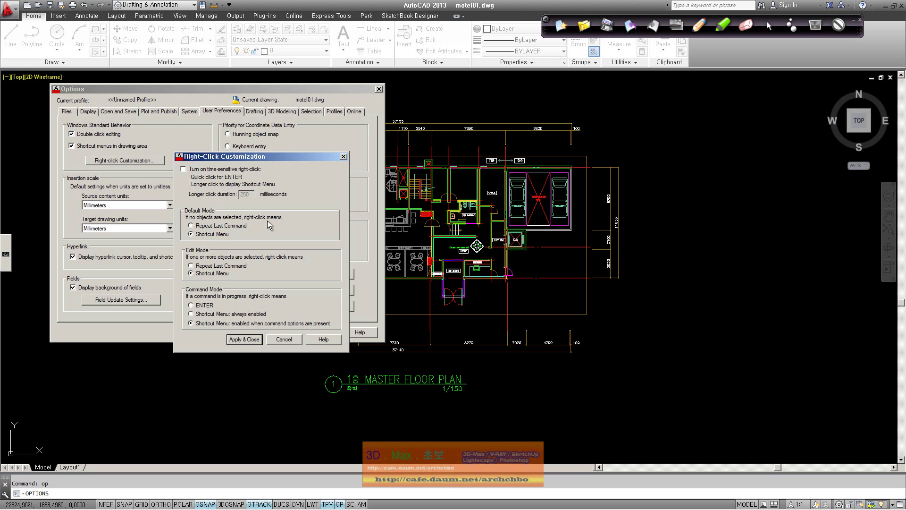
# - Handwrite orange pen notes beside the plan explaining Default Mode, including Repeat Last Command and the shortcut menu choice
pyautogui.click(699, 31)
pyautogui.moveTo(636, 126)
pyautogui.mouseDown()
pyautogui.moveTo(663, 116)
pyautogui.moveTo(650, 135)
pyautogui.moveTo(666, 114)
pyautogui.moveTo(666, 127)
pyautogui.moveTo(698, 135)
pyautogui.moveTo(677, 114)
pyautogui.moveTo(703, 122)
pyautogui.moveTo(713, 139)
pyautogui.moveTo(727, 123)
pyautogui.moveTo(808, 126)
pyautogui.mouseUp()
pyautogui.moveTo(651, 156)
pyautogui.mouseDown()
pyautogui.moveTo(699, 156)
pyautogui.moveTo(681, 147)
pyautogui.moveTo(677, 157)
pyautogui.moveTo(793, 150)
pyautogui.moveTo(852, 171)
pyautogui.mouseUp()
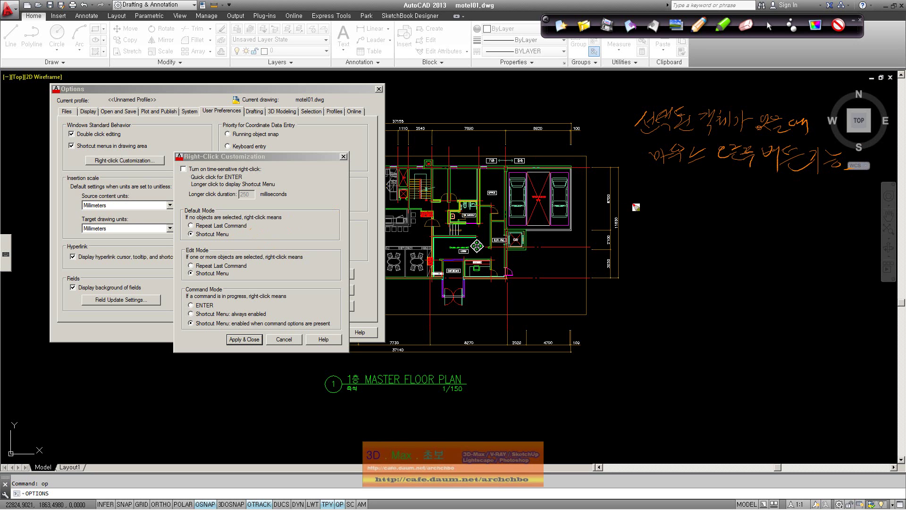
pyautogui.moveTo(628, 179); pyautogui.dragTo(641, 204)
pyautogui.moveTo(653, 191); pyautogui.dragTo(670, 189)
pyautogui.moveTo(665, 178)
pyautogui.mouseDown()
pyautogui.moveTo(663, 206)
pyautogui.moveTo(773, 200)
pyautogui.moveTo(762, 198)
pyautogui.mouseUp()
pyautogui.moveTo(587, 180)
pyautogui.mouseDown()
pyautogui.moveTo(612, 206)
pyautogui.moveTo(622, 194)
pyautogui.moveTo(630, 236)
pyautogui.moveTo(681, 231)
pyautogui.moveTo(699, 216)
pyautogui.moveTo(755, 230)
pyautogui.moveTo(771, 219)
pyautogui.moveTo(814, 221)
pyautogui.moveTo(831, 208)
pyautogui.moveTo(847, 215)
pyautogui.moveTo(832, 233)
pyautogui.mouseUp()
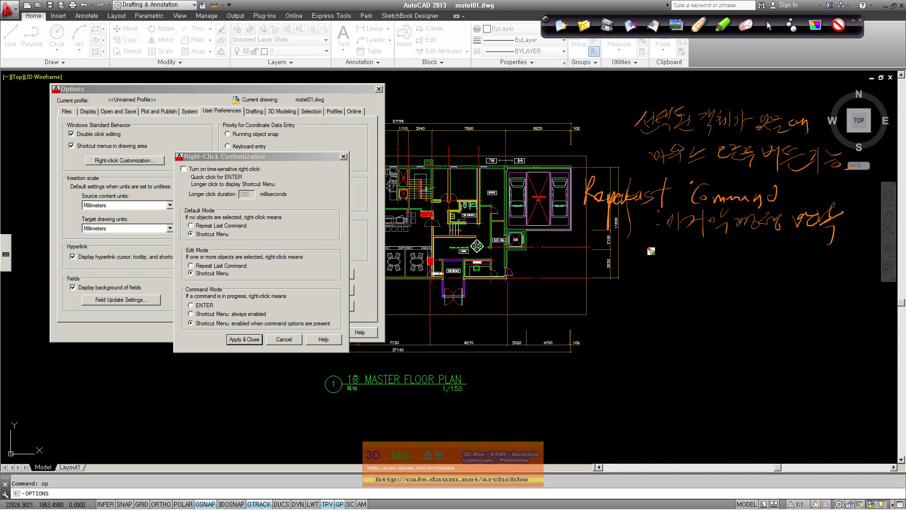
pyautogui.moveTo(632, 250)
pyautogui.mouseDown()
pyautogui.moveTo(680, 276)
pyautogui.moveTo(738, 259)
pyautogui.moveTo(747, 283)
pyautogui.mouseUp()
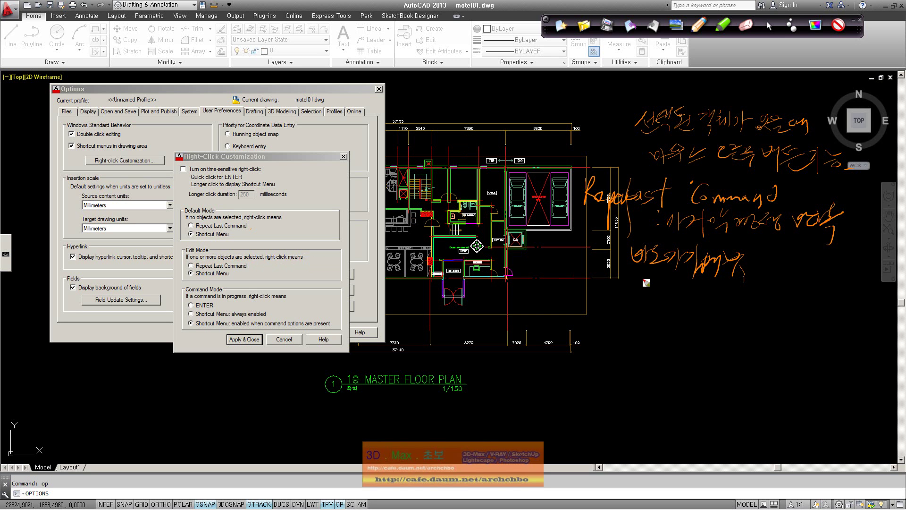
# - Handwrite a two-line note below the first ones explaining Edit Mode, when one or more objects are selected
pyautogui.moveTo(608, 297)
pyautogui.mouseDown()
pyautogui.moveTo(619, 311)
pyautogui.moveTo(734, 306)
pyautogui.moveTo(762, 323)
pyautogui.mouseUp()
pyautogui.moveTo(805, 298)
pyautogui.mouseDown()
pyautogui.moveTo(788, 321)
pyautogui.moveTo(836, 309)
pyautogui.moveTo(858, 325)
pyautogui.mouseUp()
pyautogui.moveTo(613, 333)
pyautogui.mouseDown()
pyautogui.moveTo(632, 350)
pyautogui.moveTo(651, 336)
pyautogui.moveTo(663, 349)
pyautogui.moveTo(688, 336)
pyautogui.moveTo(734, 337)
pyautogui.moveTo(755, 351)
pyautogui.moveTo(798, 344)
pyautogui.mouseUp()
pyautogui.moveTo(820, 340)
pyautogui.mouseDown()
pyautogui.moveTo(823, 360)
pyautogui.moveTo(856, 339)
pyautogui.moveTo(857, 360)
pyautogui.moveTo(875, 342)
pyautogui.moveTo(863, 351)
pyautogui.moveTo(896, 355)
pyautogui.mouseUp()
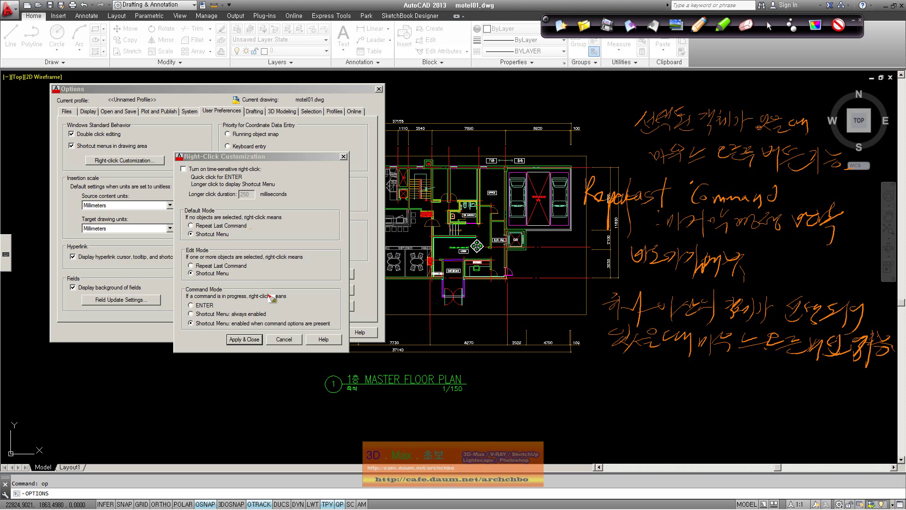
# - Handwrite a note explaining Command Mode, circle its ENTER option and put the pen away
pyautogui.moveTo(561, 372)
pyautogui.mouseDown()
pyautogui.moveTo(679, 386)
pyautogui.moveTo(727, 377)
pyautogui.moveTo(717, 372)
pyautogui.moveTo(734, 377)
pyautogui.moveTo(736, 402)
pyautogui.mouseUp()
pyautogui.moveTo(753, 372)
pyautogui.mouseDown()
pyautogui.moveTo(751, 383)
pyautogui.moveTo(832, 379)
pyautogui.moveTo(899, 392)
pyautogui.mouseUp()
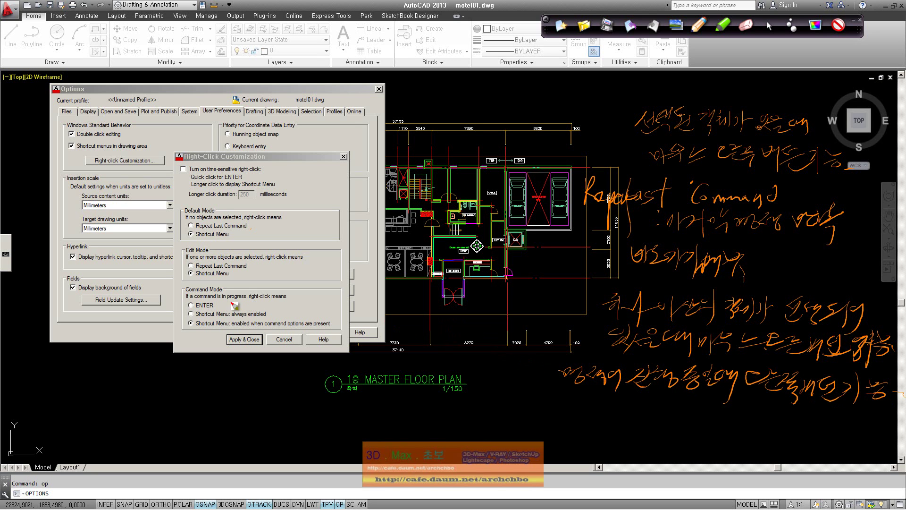
pyautogui.moveTo(189, 297)
pyautogui.mouseDown()
pyautogui.moveTo(221, 302)
pyautogui.moveTo(210, 308)
pyautogui.mouseUp()
pyautogui.click(769, 26)
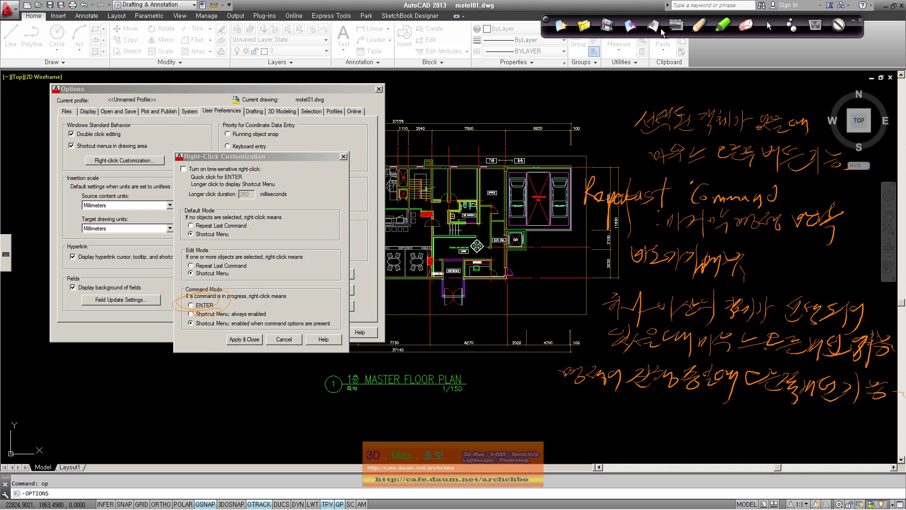
# - Clear the handwritten notes and close the right-click customization and Options dialogs
pyautogui.click(562, 27)
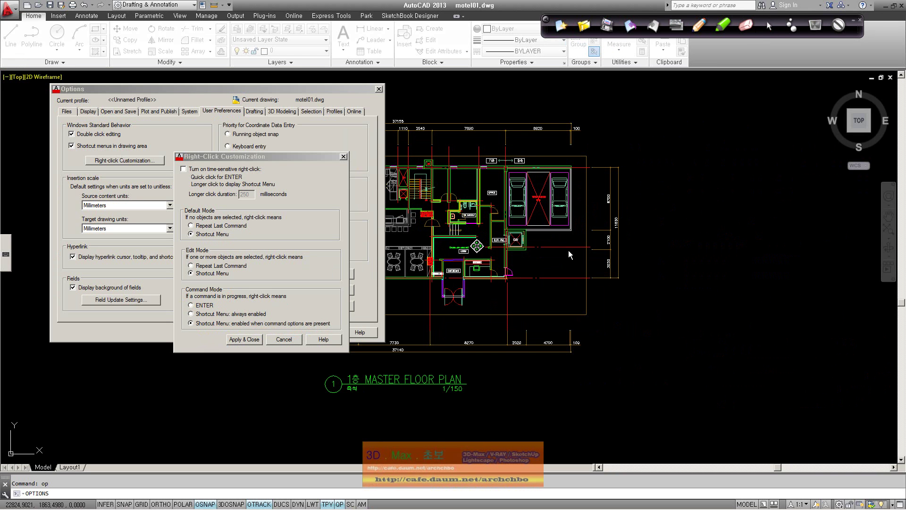
pyautogui.click(259, 339)
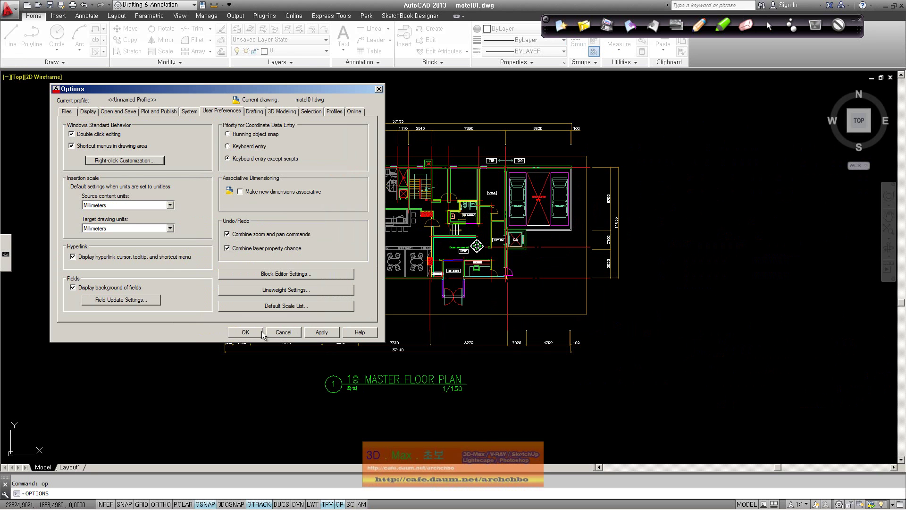
pyautogui.click(254, 332)
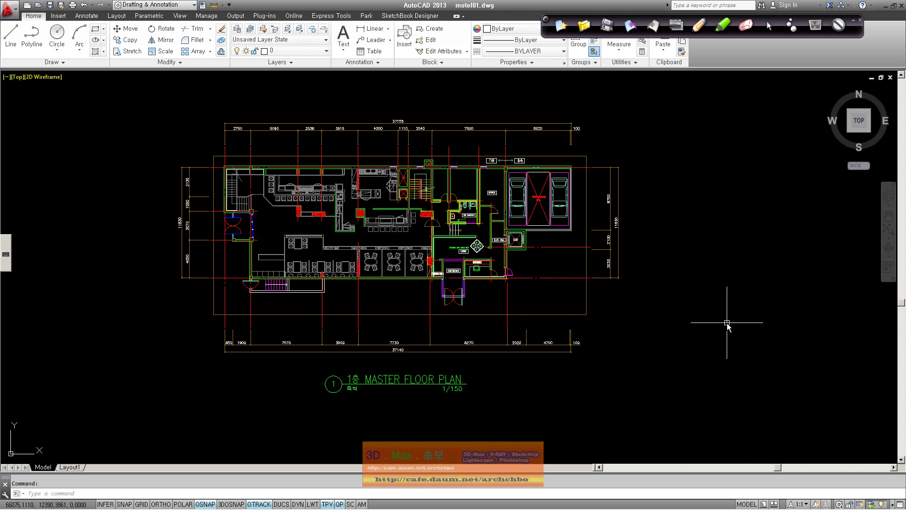
# - Compare the drawing's shortcut menus with nothing selected and with the horizontal red centre line selected, and close its quick properties
pyautogui.rightClick(711, 209)
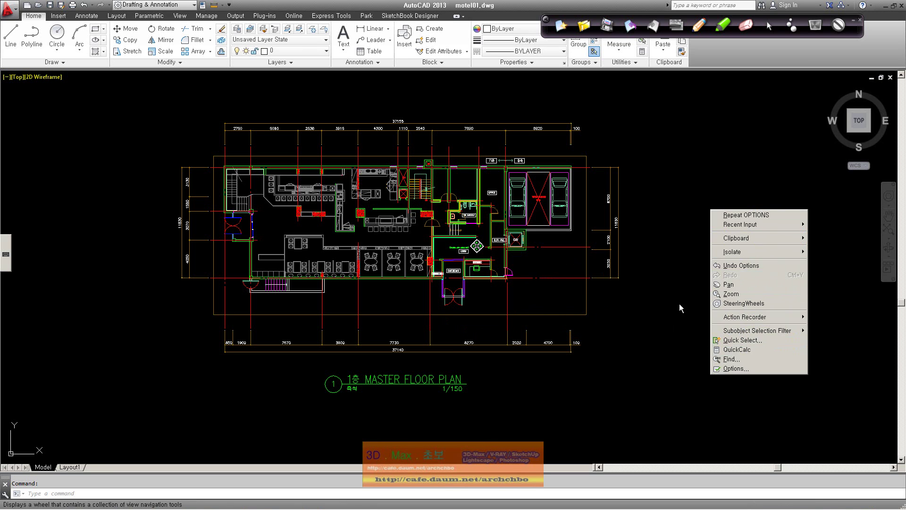
pyautogui.press('Escape')
pyautogui.click(581, 246)
pyautogui.click(576, 247)
pyautogui.rightClick(576, 248)
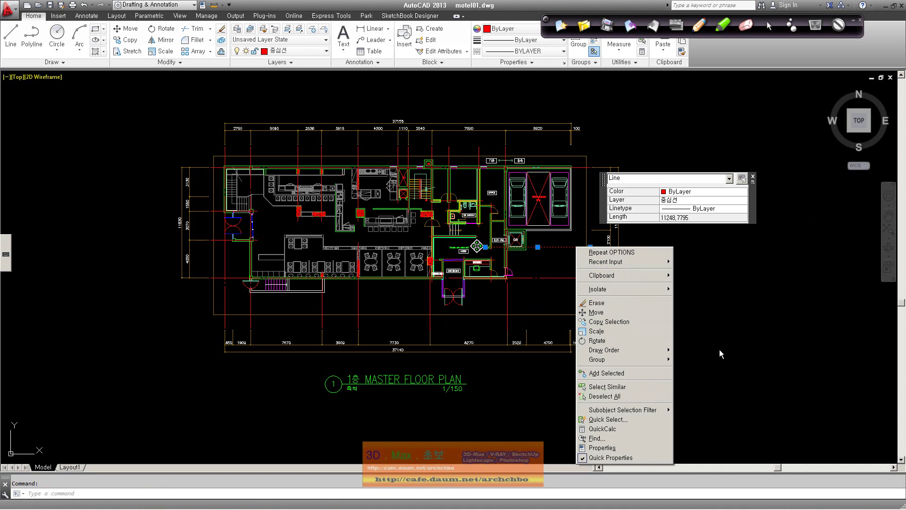
pyautogui.press('Escape')
pyautogui.click(703, 337)
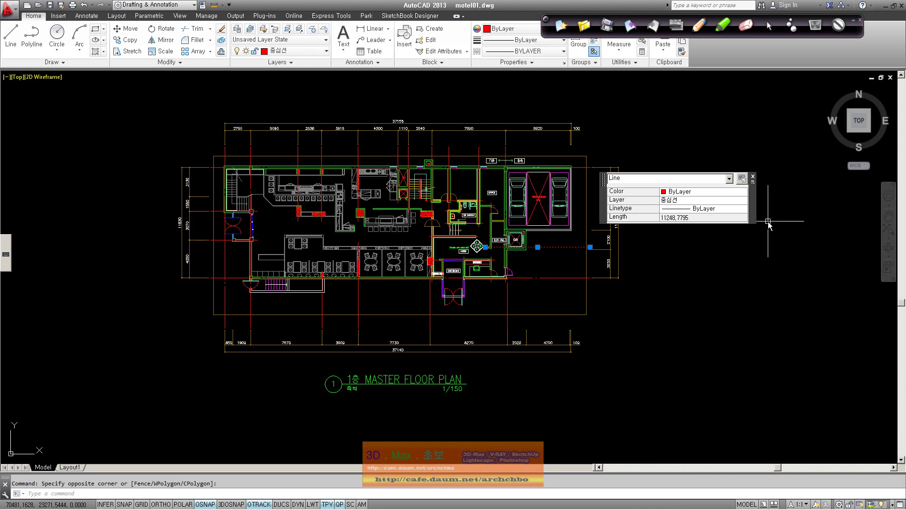
pyautogui.click(753, 177)
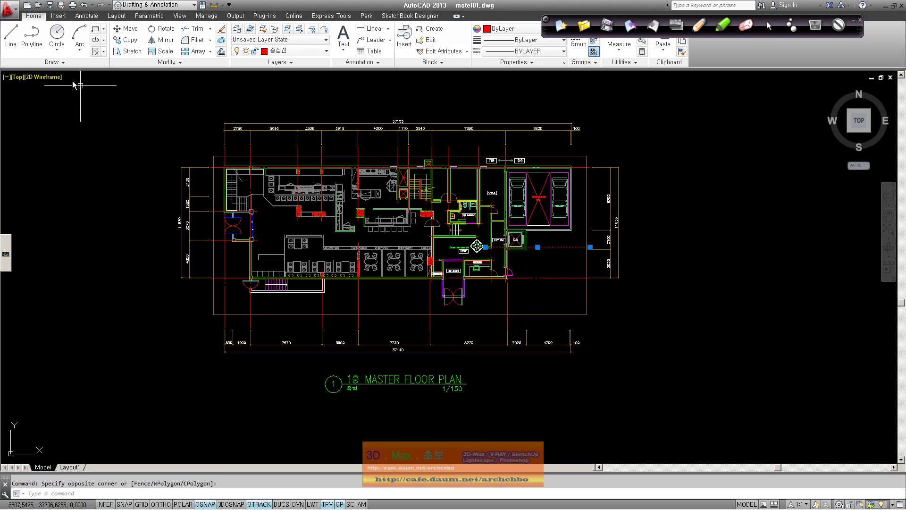
# - Draw a nearly horizontal line to the lower right of the floor plan and finish it with the shortcut menu's Enter option
pyautogui.click(10, 34)
pyautogui.click(624, 331)
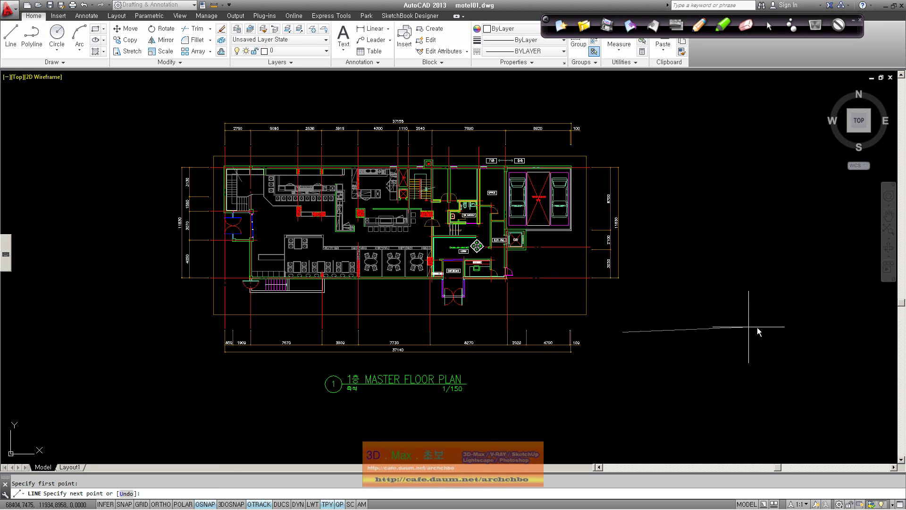
pyautogui.click(781, 331)
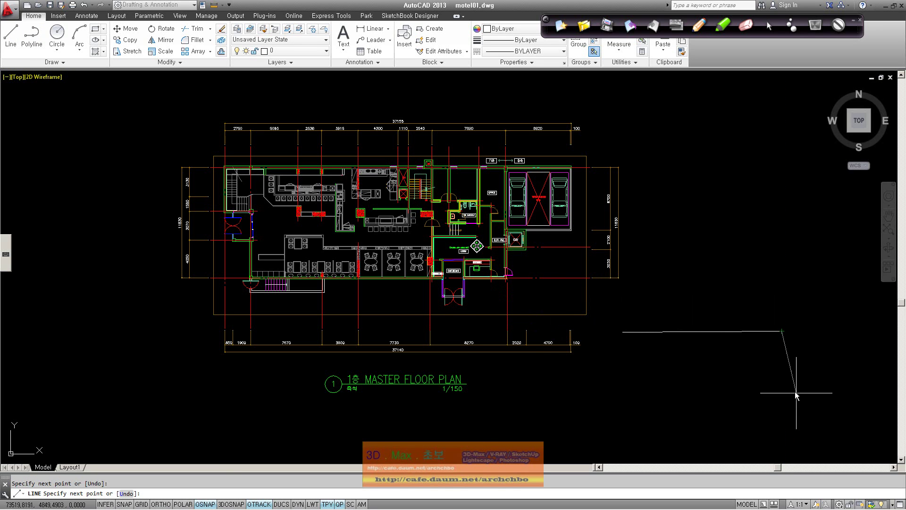
pyautogui.rightClick(744, 348)
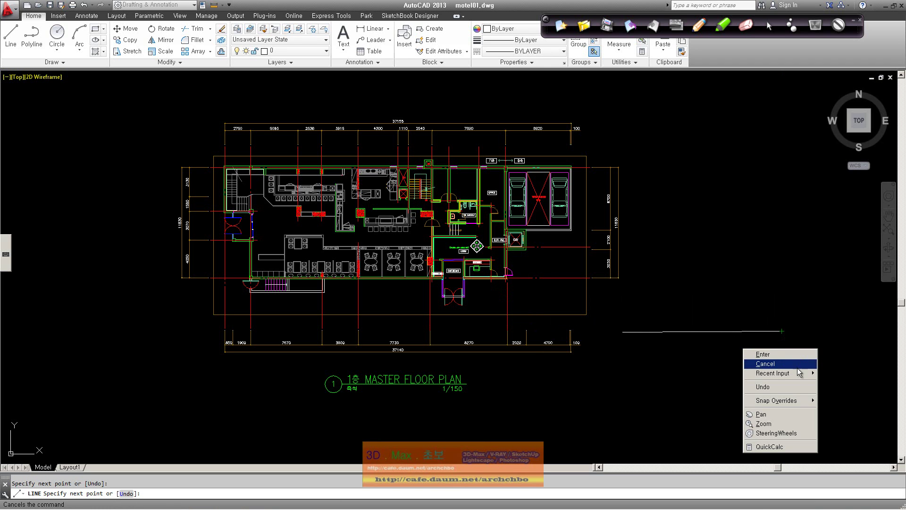
pyautogui.moveTo(793, 379)
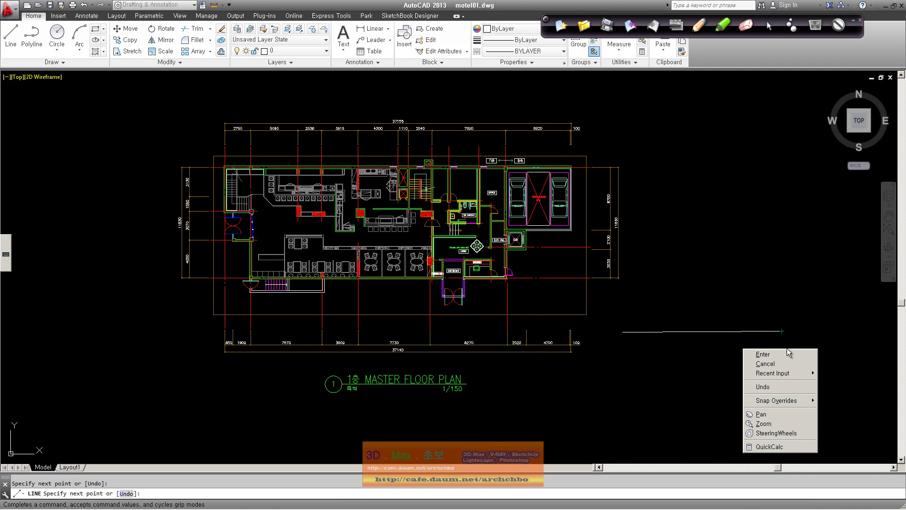
pyautogui.click(788, 354)
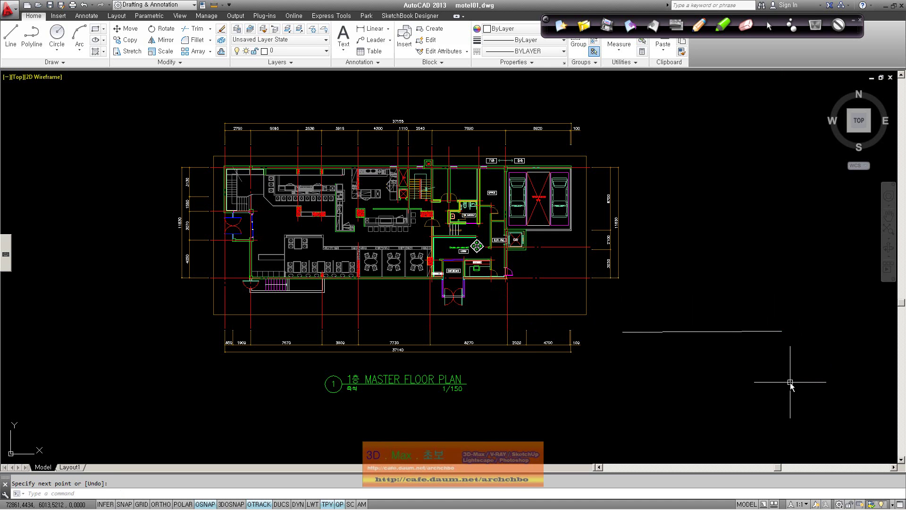
# - Draw a slanted line to the left of the floor plan, rising toward the plan, and finish it through the shortcut menu
pyautogui.click(10, 37)
pyautogui.click(69, 259)
pyautogui.click(128, 218)
pyautogui.rightClick(128, 218)
pyautogui.click(144, 223)
# - Draw a nearly horizontal line to the lower left of the floor plan and end the Line command
pyautogui.click(10, 37)
pyautogui.click(63, 364)
pyautogui.click(187, 364)
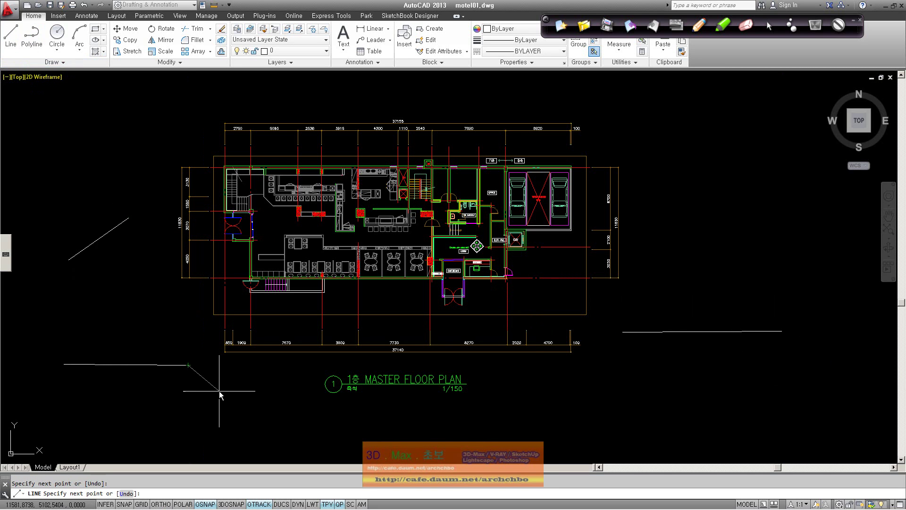
pyautogui.press('Return')
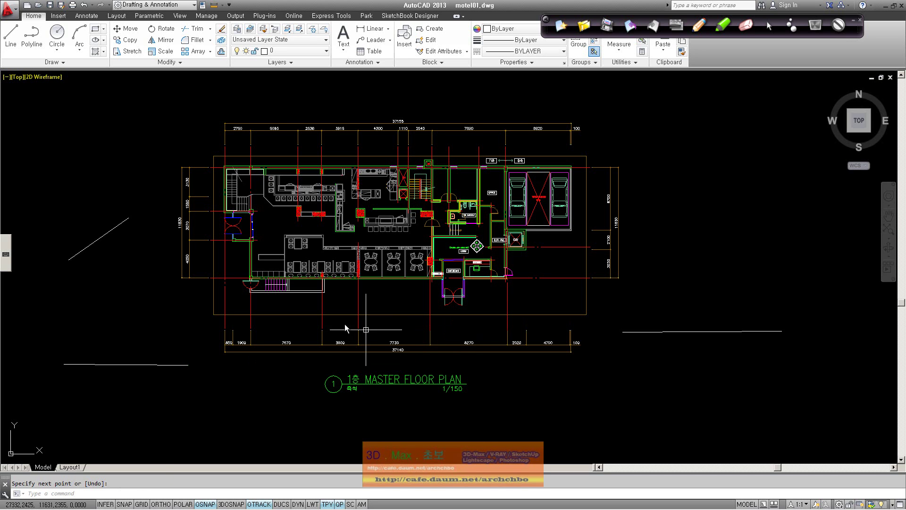
# - Draw connected line segments to the upper left of the floor plan, bending back down toward the slanted line, and exit the Line command
pyautogui.click(12, 39)
pyautogui.click(28, 151)
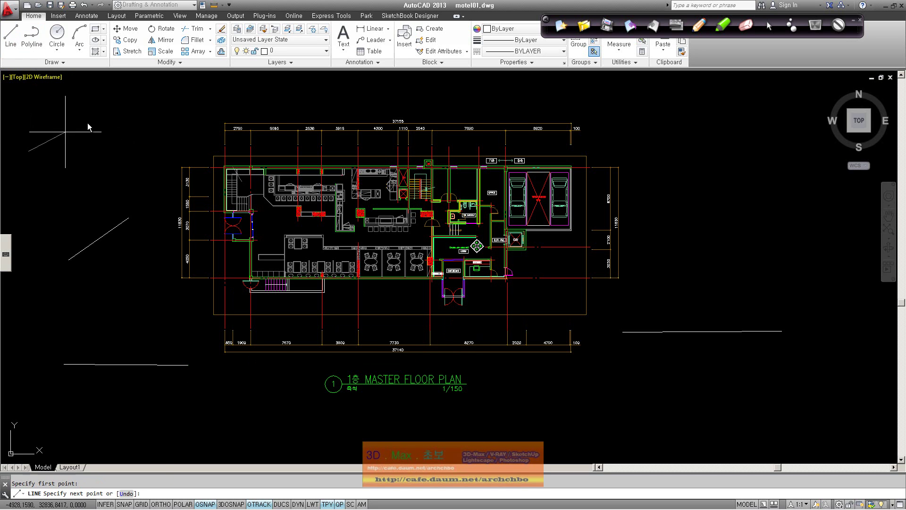
pyautogui.rightClick(152, 105)
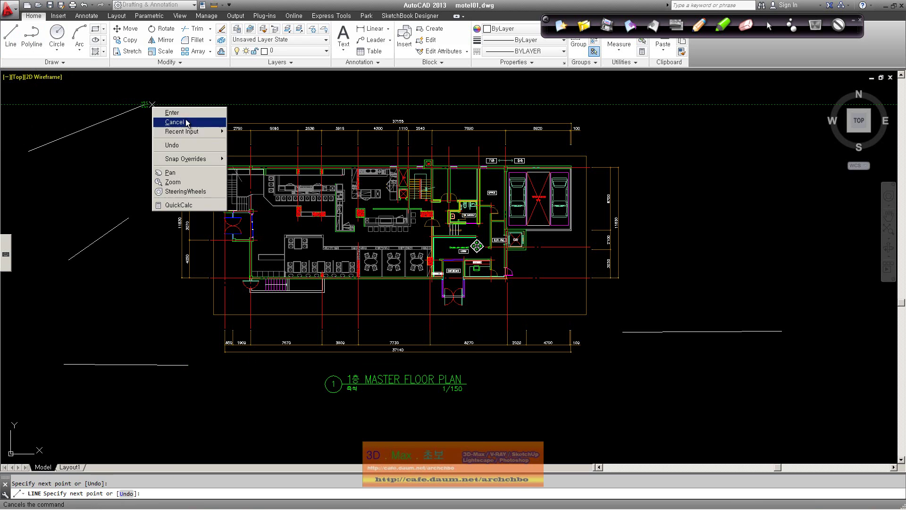
pyautogui.click(142, 135)
pyautogui.click(126, 164)
pyautogui.press('Escape')
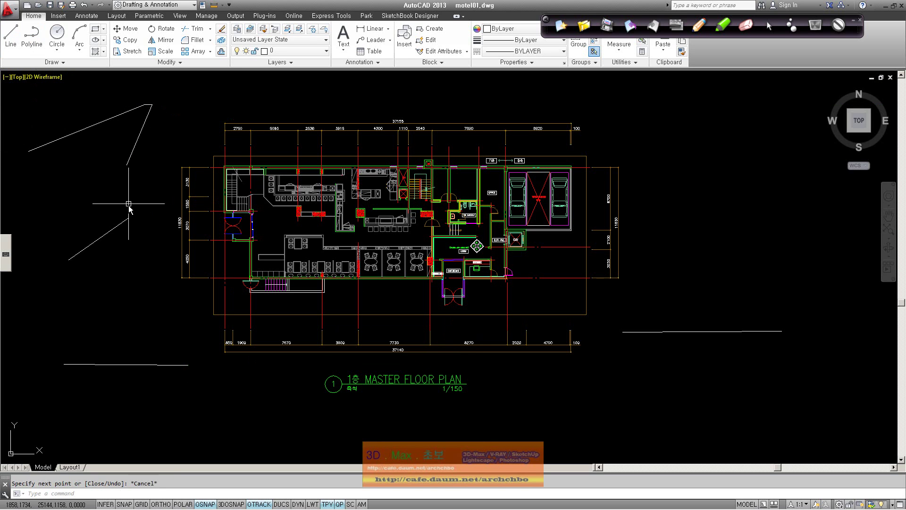
# - Reopen the Options dialog using the op command
pyautogui.write('o')
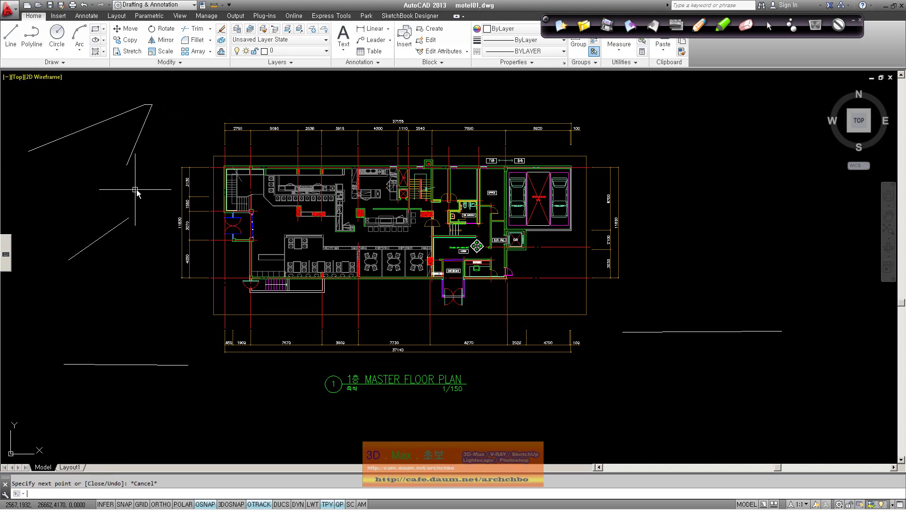
pyautogui.press('Return')
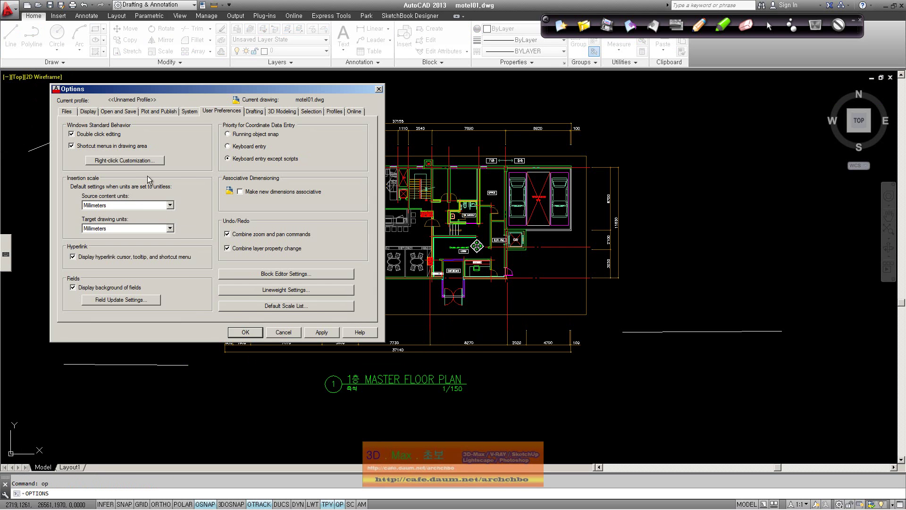
# - Apply the right-click customization with Command Mode set to ENTER and close the Options dialog
pyautogui.click(148, 161)
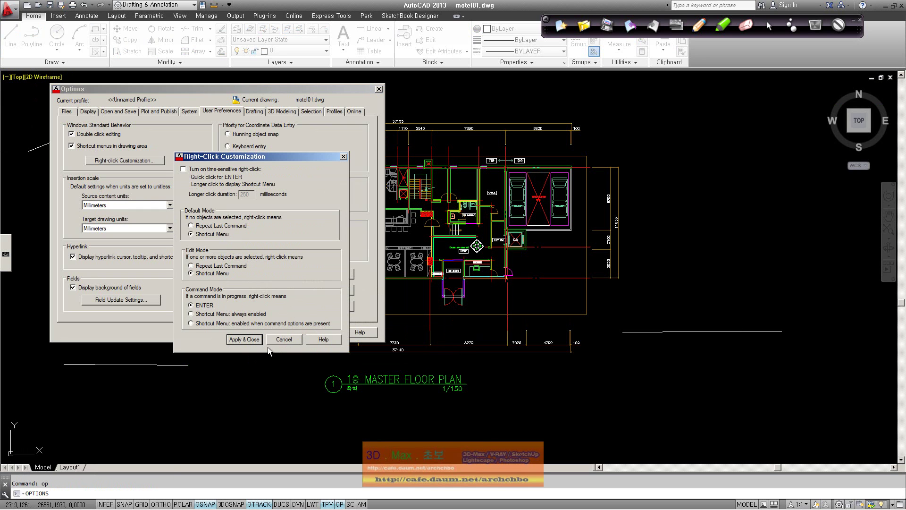
pyautogui.click(244, 339)
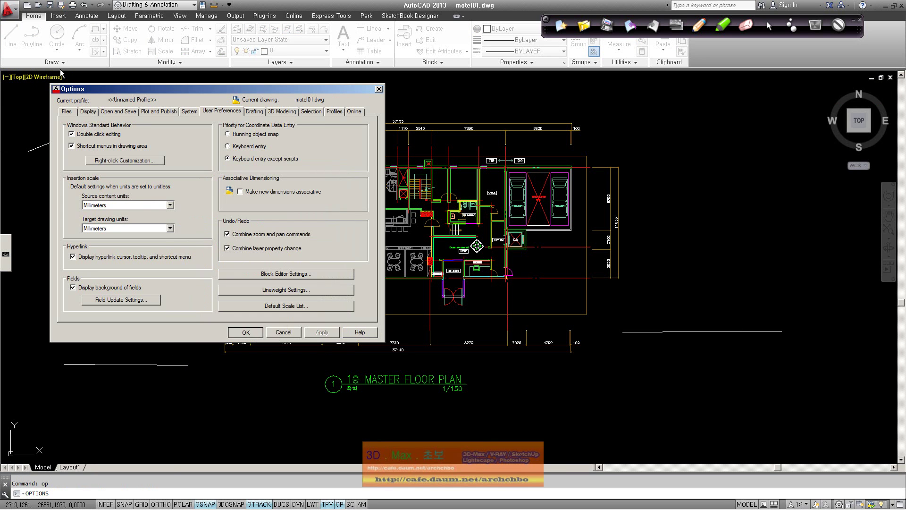
pyautogui.click(251, 332)
# - Draw a line to the right of the floor plan, sloping down and away from it, and end the Line command
pyautogui.click(10, 36)
pyautogui.click(652, 167)
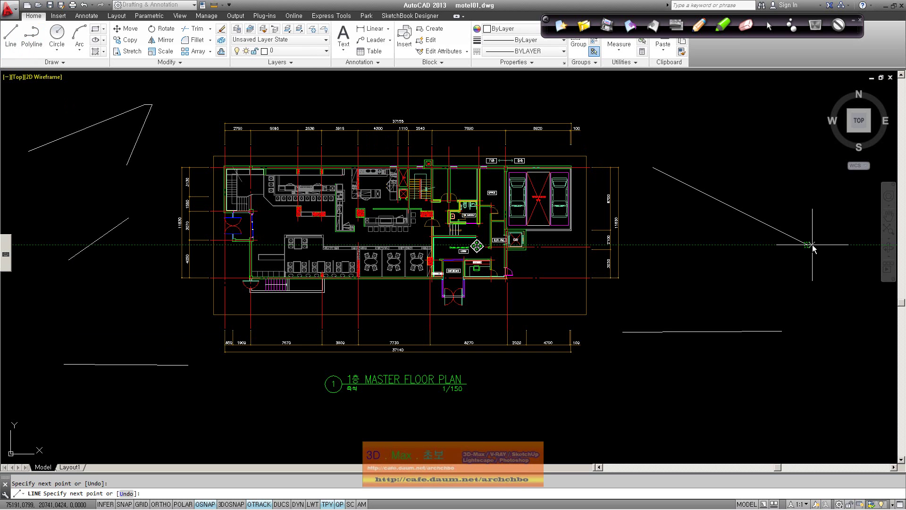
pyautogui.click(808, 245)
pyautogui.rightClick(832, 325)
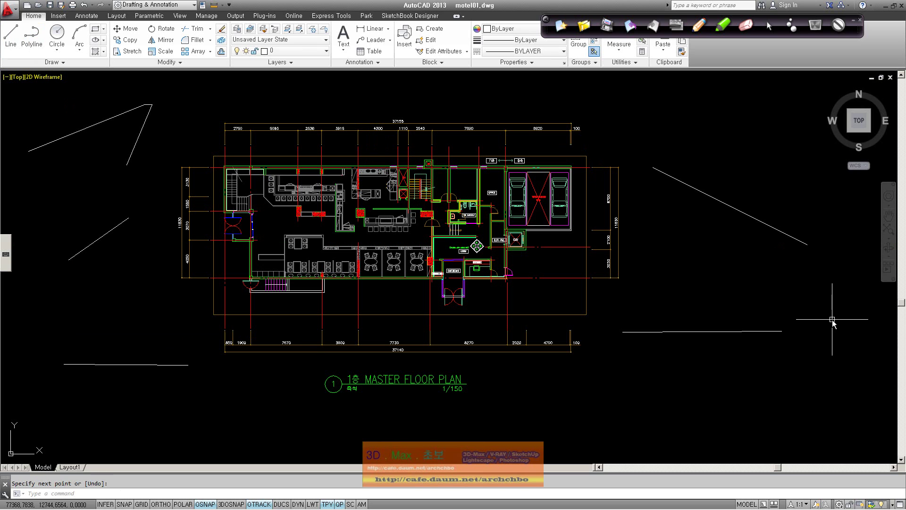
# - Reopen Options with the op command and review the right-click customization modes
pyautogui.write('op')
pyautogui.press('Return')
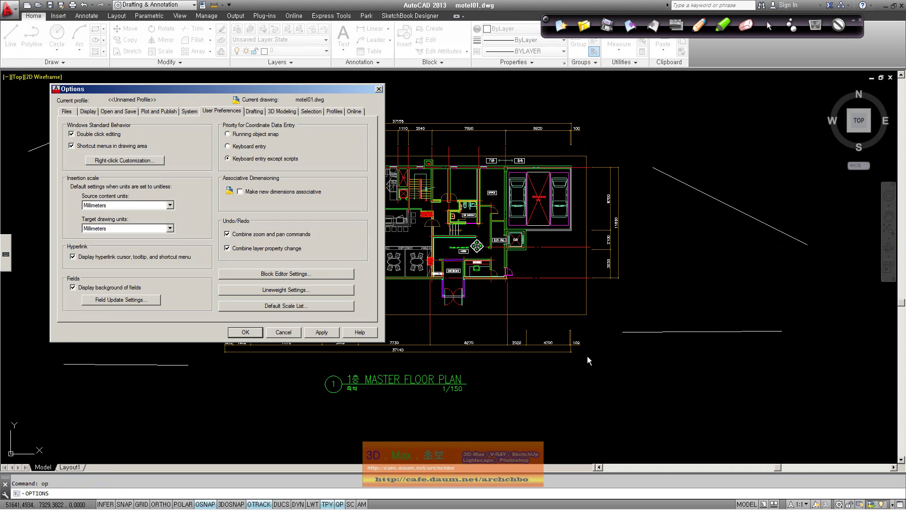
pyautogui.click(140, 161)
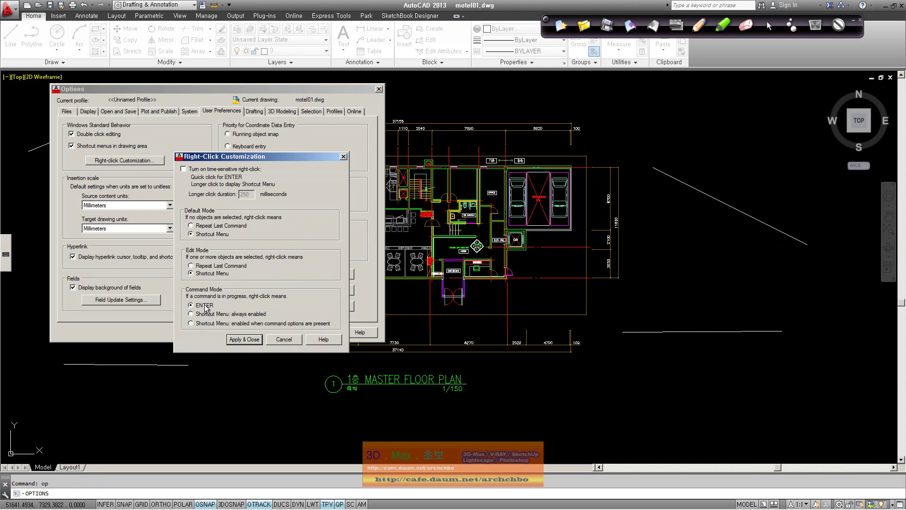
pyautogui.click(244, 340)
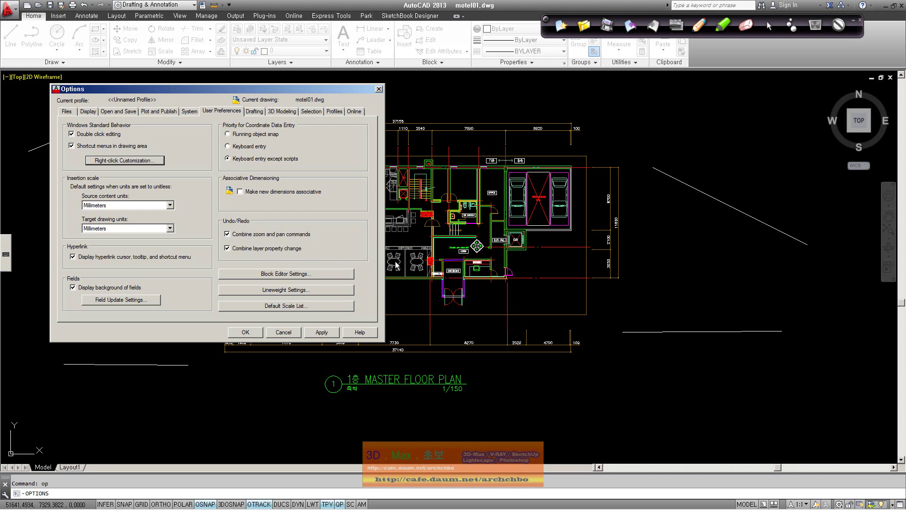
# - Look over the Block Editor Settings and the Lineweight Settings, closing each without changes
pyautogui.click(347, 271)
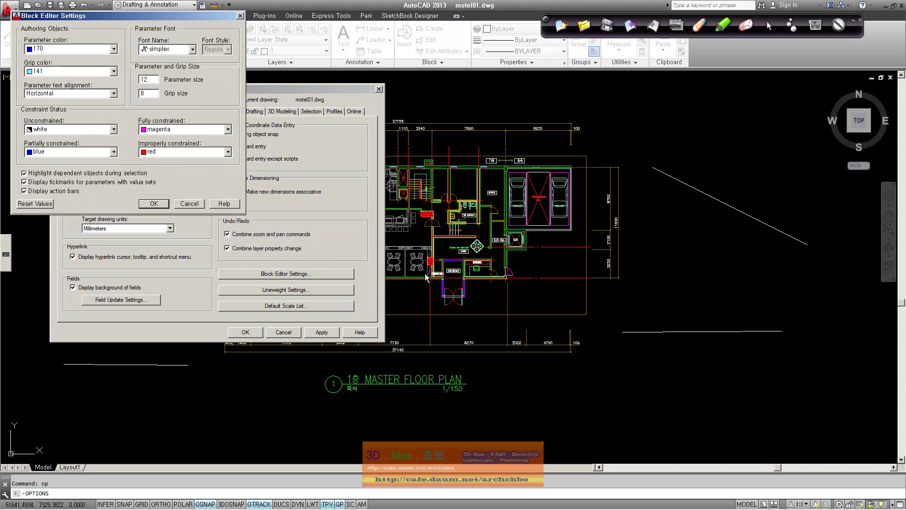
pyautogui.click(239, 16)
pyautogui.click(326, 290)
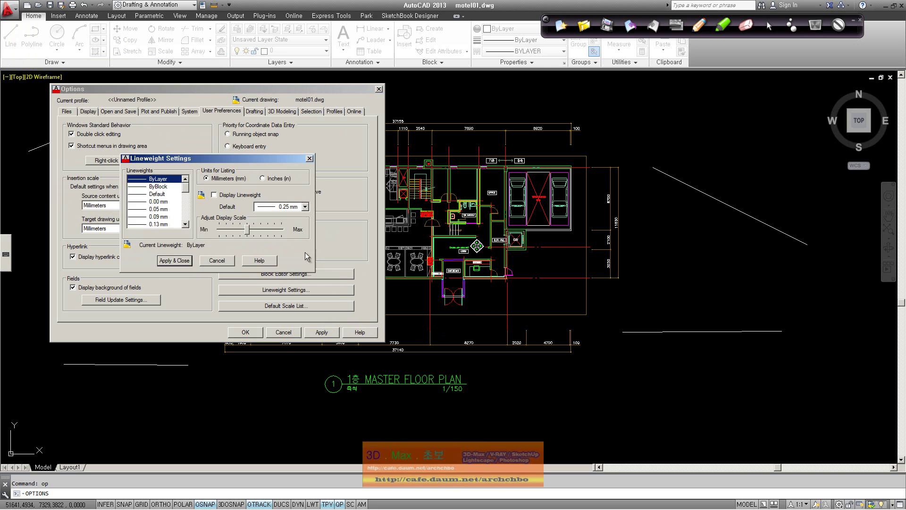
pyautogui.click(310, 159)
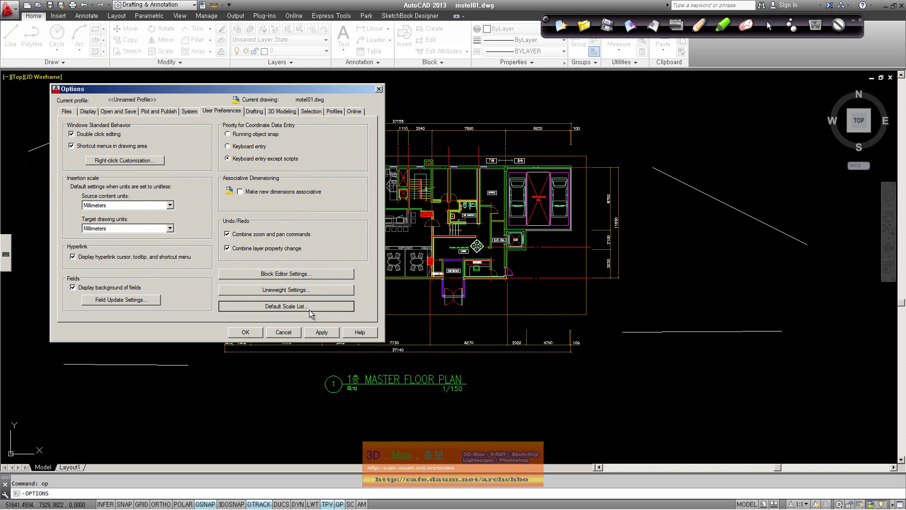
# - In the default metric scale list, change the 1:16 entry to the name 1:15 with 15 drawing units
pyautogui.click(311, 308)
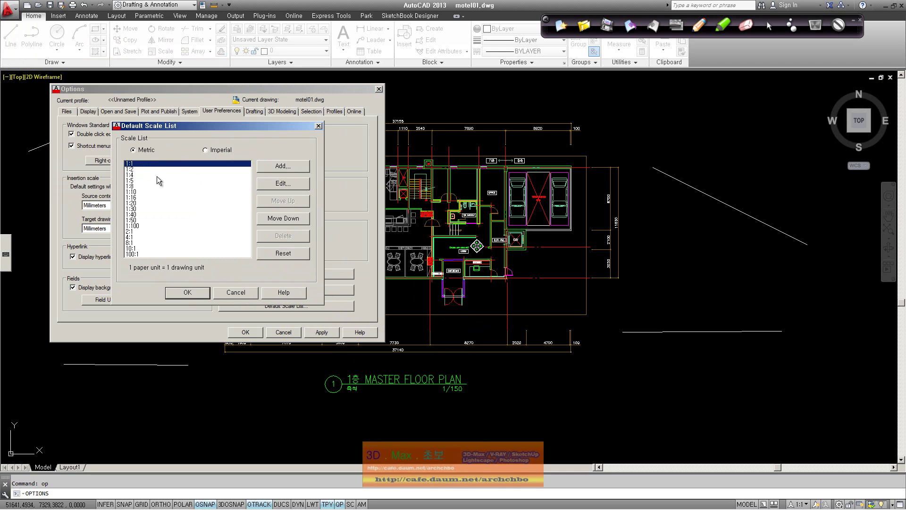
pyautogui.click(139, 174)
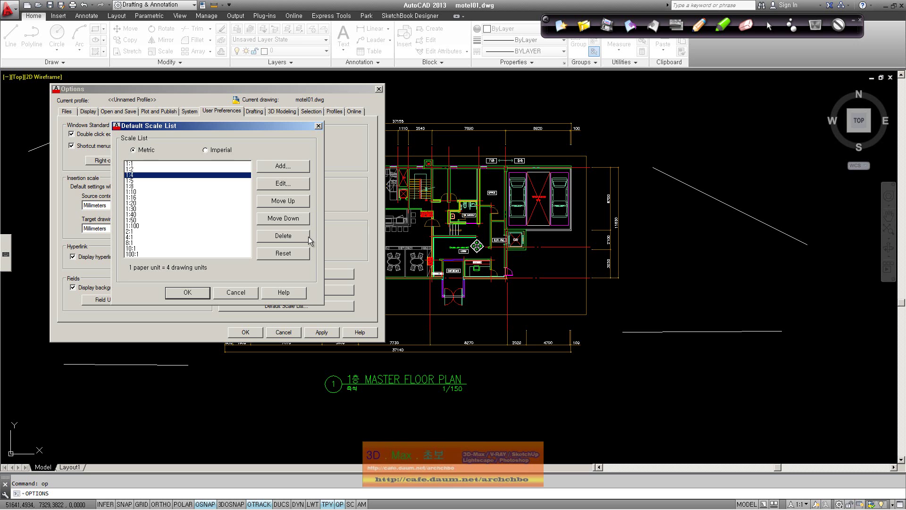
pyautogui.click(146, 198)
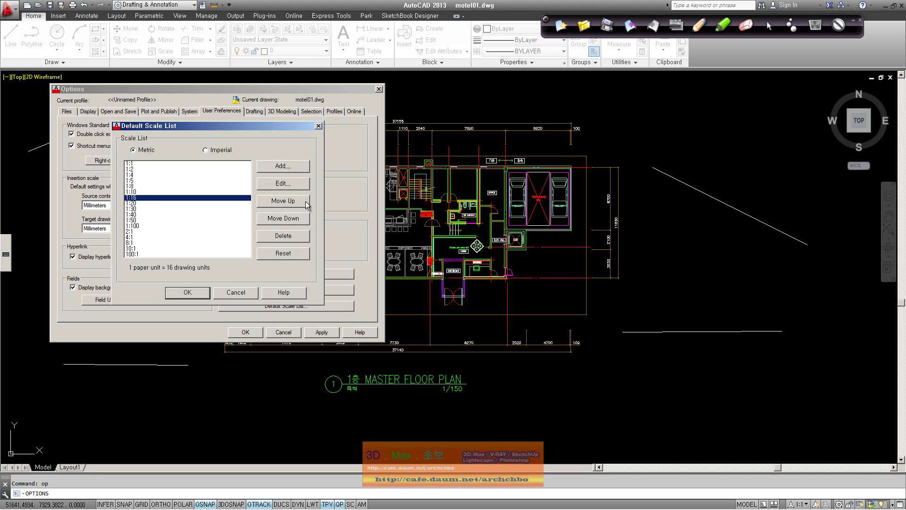
pyautogui.click(293, 184)
pyautogui.click(199, 198)
pyautogui.press('BackSpace')
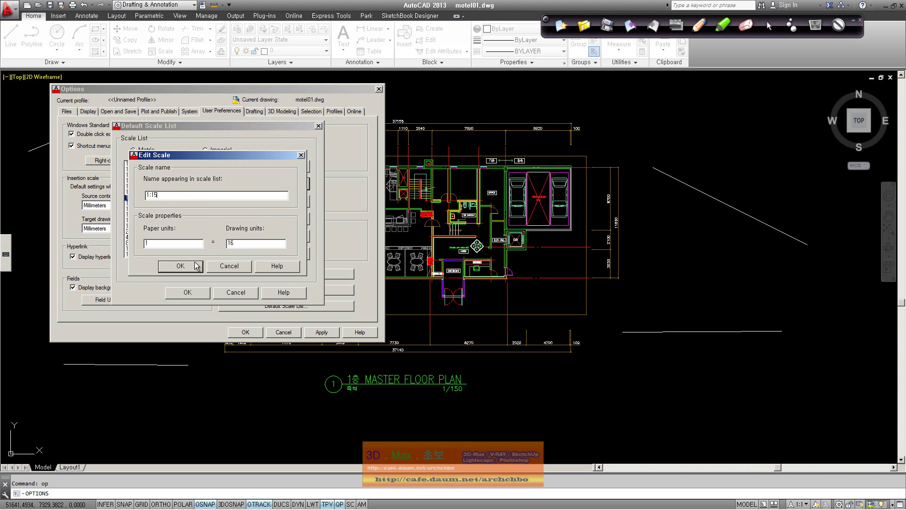
pyautogui.click(269, 244)
pyautogui.press('BackSpace')
pyautogui.write('5')
pyautogui.click(191, 267)
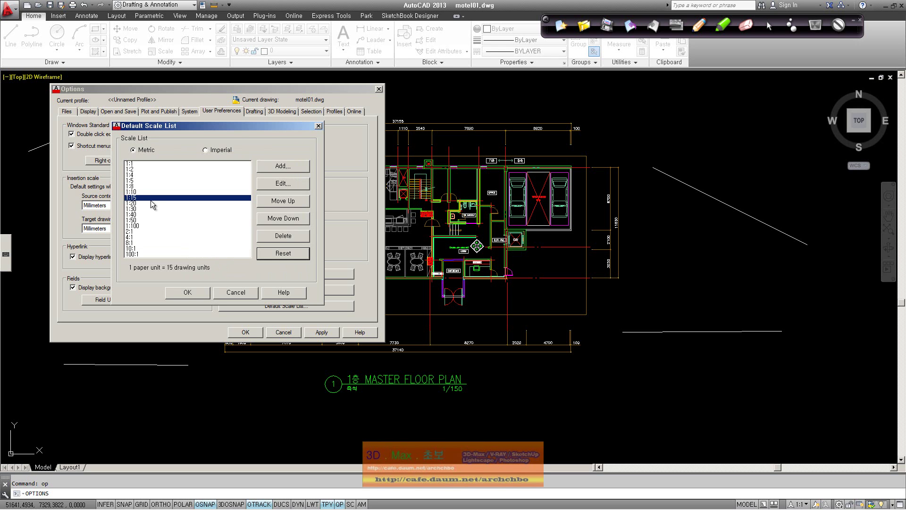
# - Delete the 1:4 and 1:8 scales from the default scale list and accept the list
pyautogui.click(141, 176)
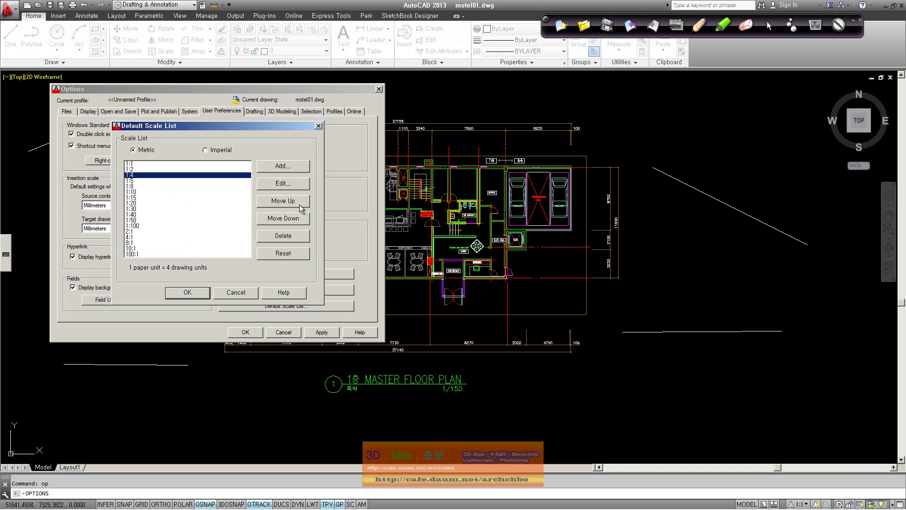
pyautogui.click(292, 236)
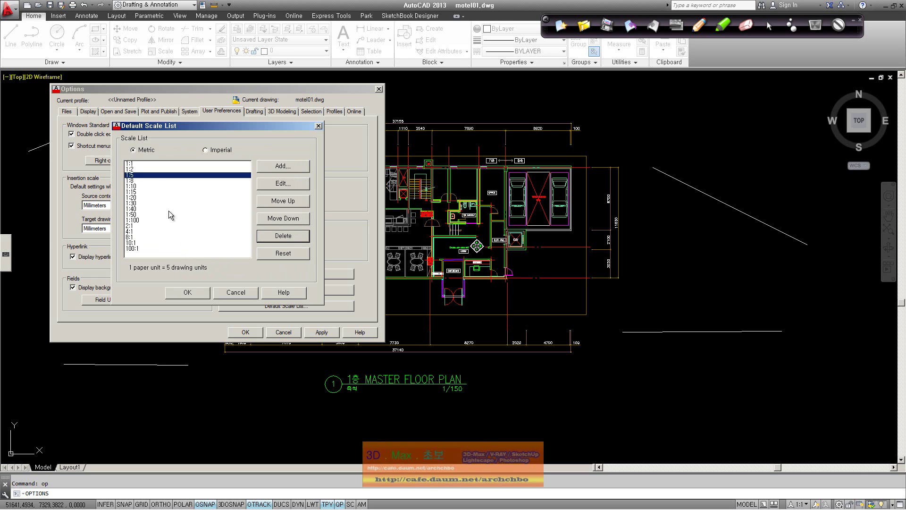
pyautogui.click(163, 181)
pyautogui.click(298, 236)
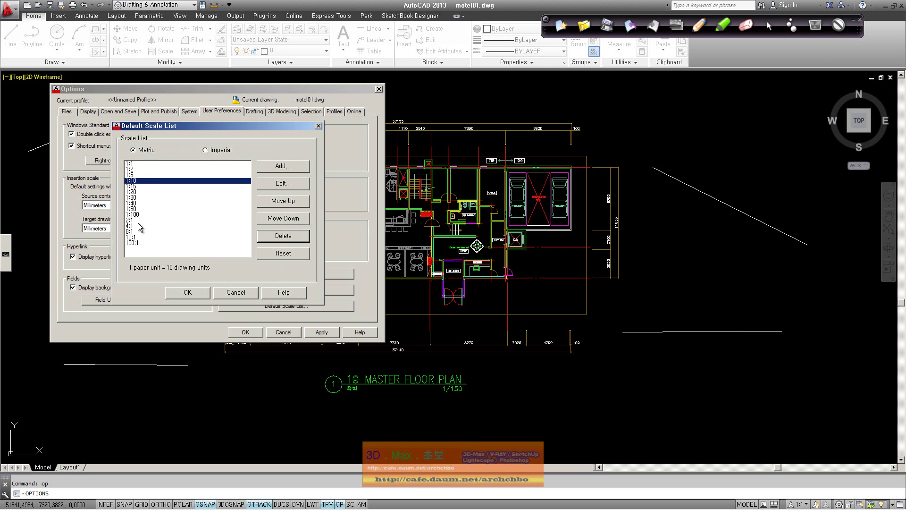
pyautogui.click(194, 293)
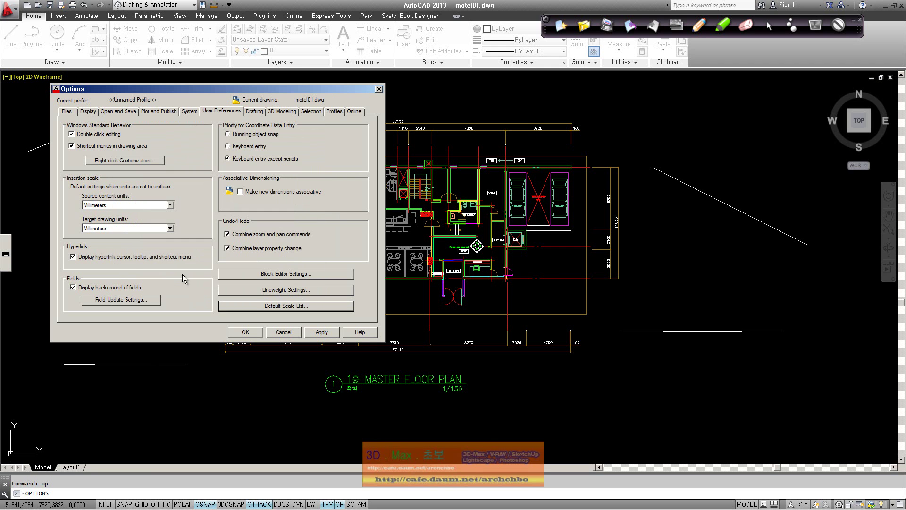
# - Examine the AutoSnap settings in the Drafting options and try snapping on the floor plan with the Circle command
pyautogui.click(256, 112)
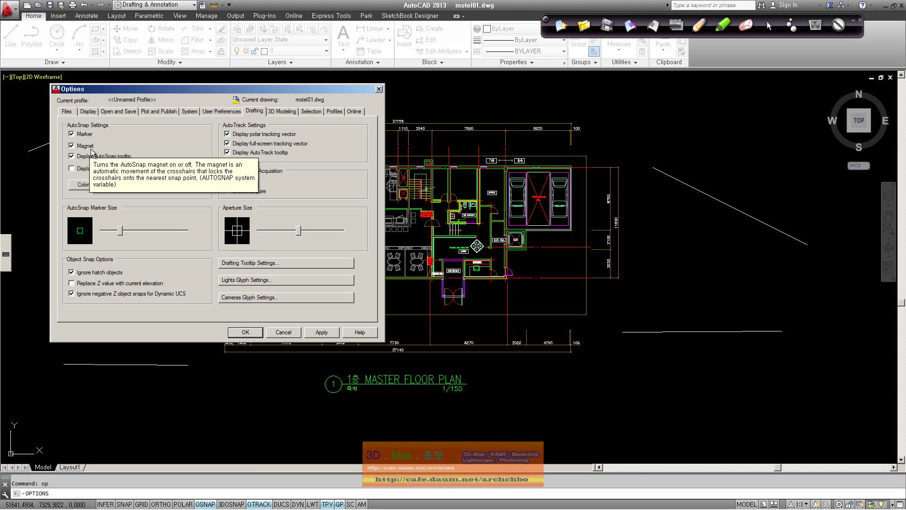
pyautogui.click(249, 331)
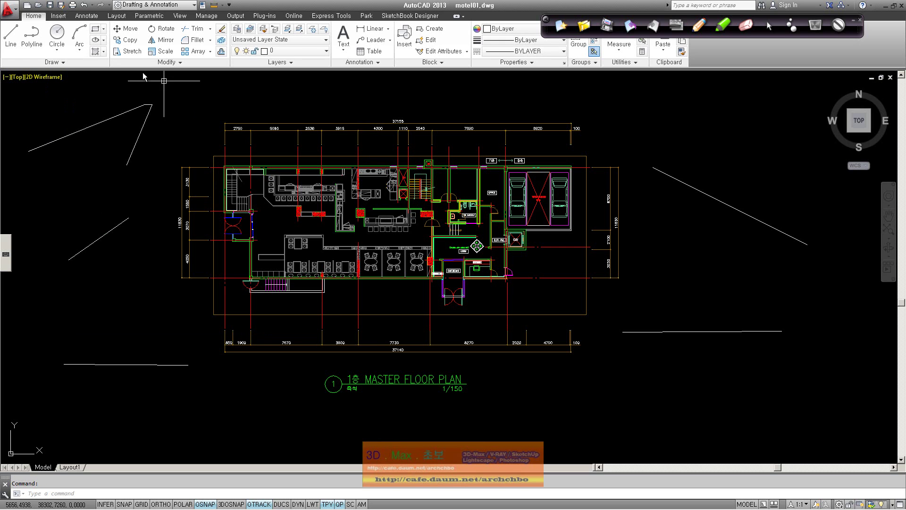
pyautogui.click(57, 34)
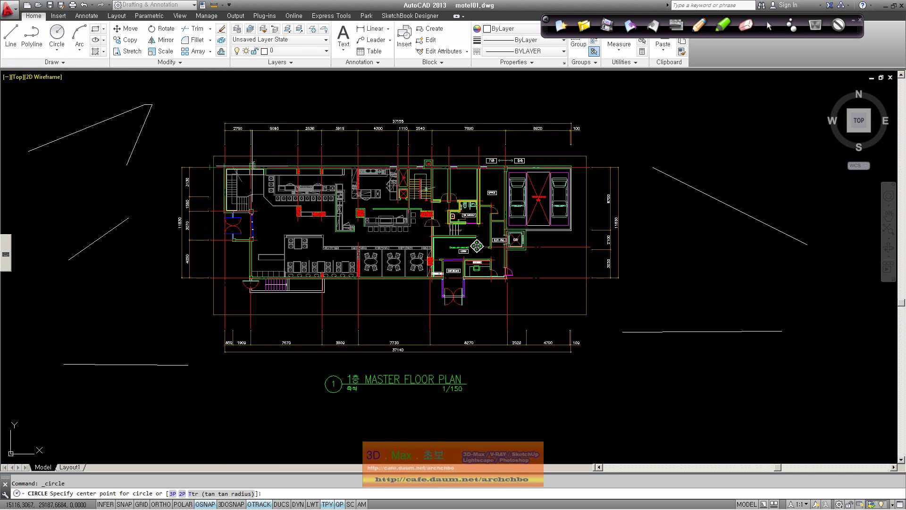
pyautogui.press('Escape')
# - Enable Display AutoSnap aperture box in Options and try it with the Circle command on the line at the plan's lower left
pyautogui.write('op')
pyautogui.press('Return')
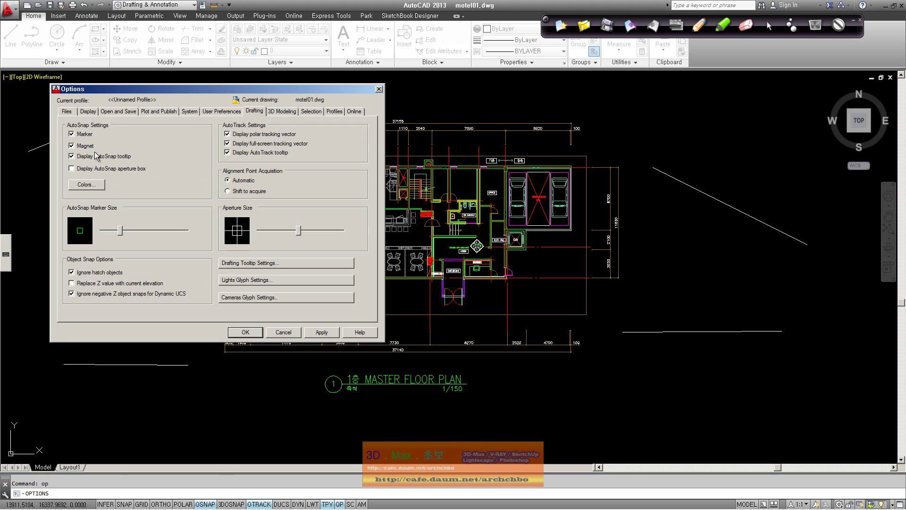
pyautogui.moveTo(96, 158)
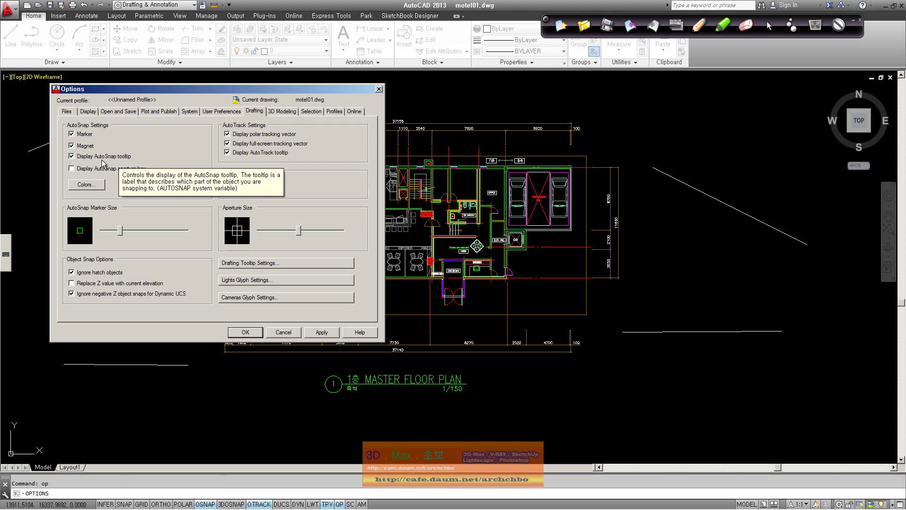
pyautogui.moveTo(96, 176)
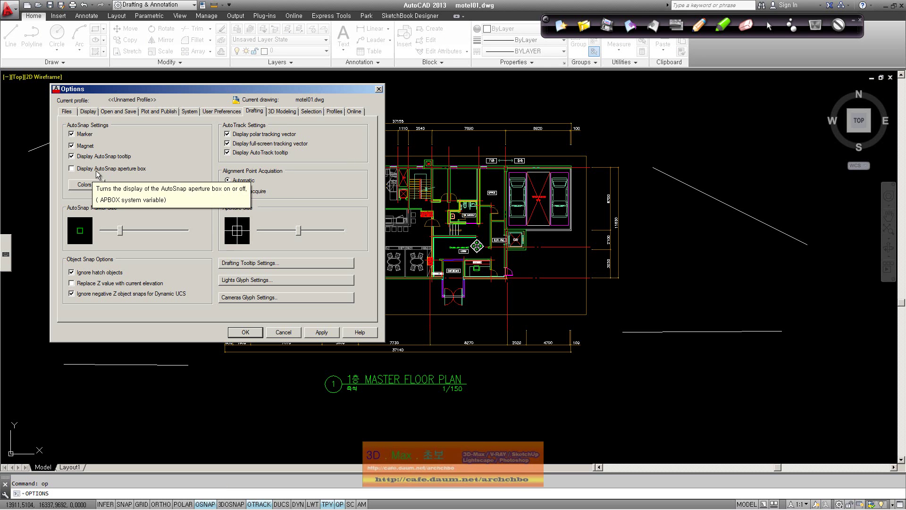
pyautogui.click(124, 169)
pyautogui.click(246, 331)
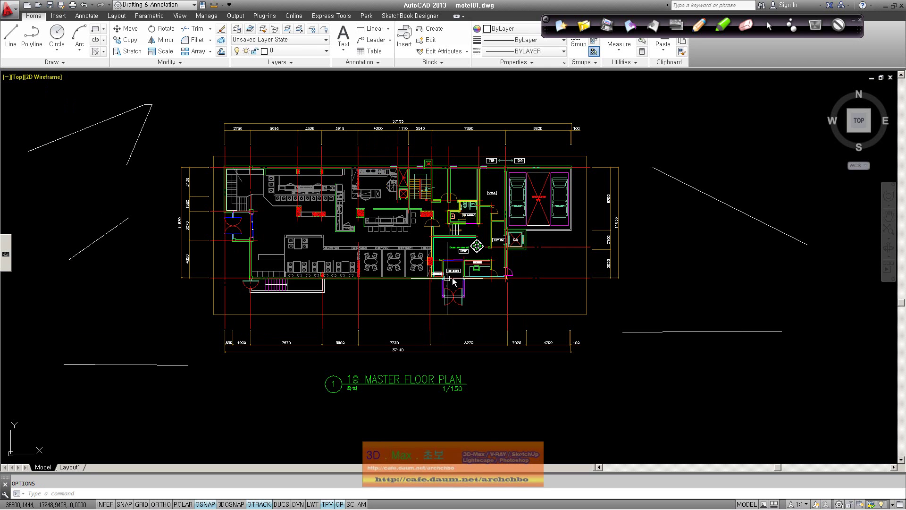
pyautogui.click(57, 34)
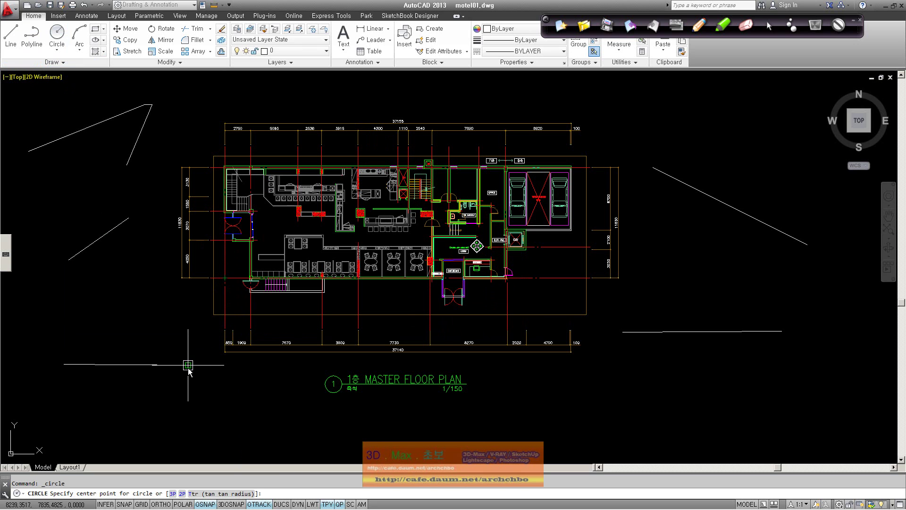
pyautogui.press('Escape')
# - Disable Display AutoSnap aperture box in Options and check the crosshairs over the floor plan with the Circle command
pyautogui.write('op')
pyautogui.press('Return')
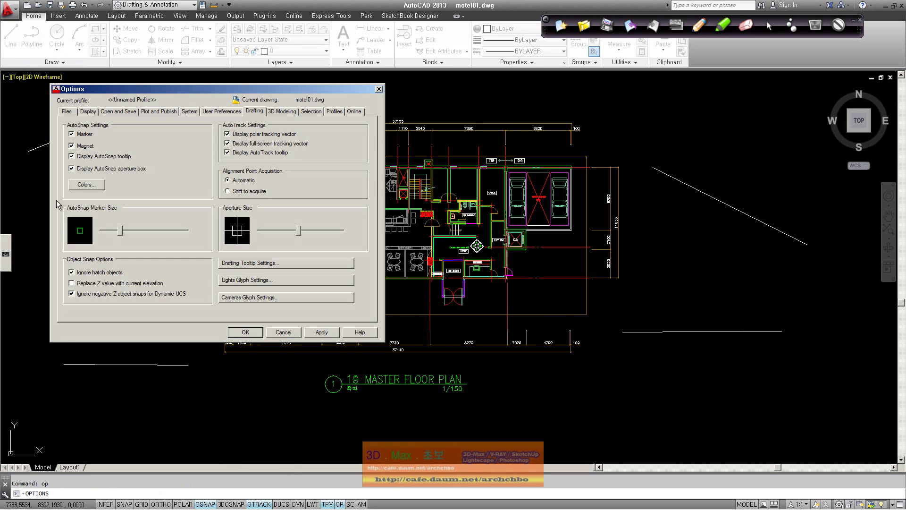
pyautogui.click(245, 332)
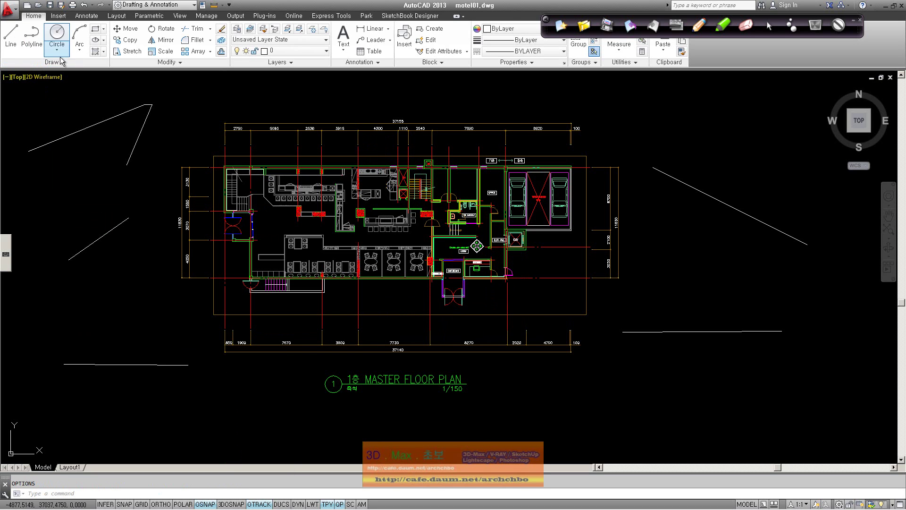
pyautogui.click(57, 36)
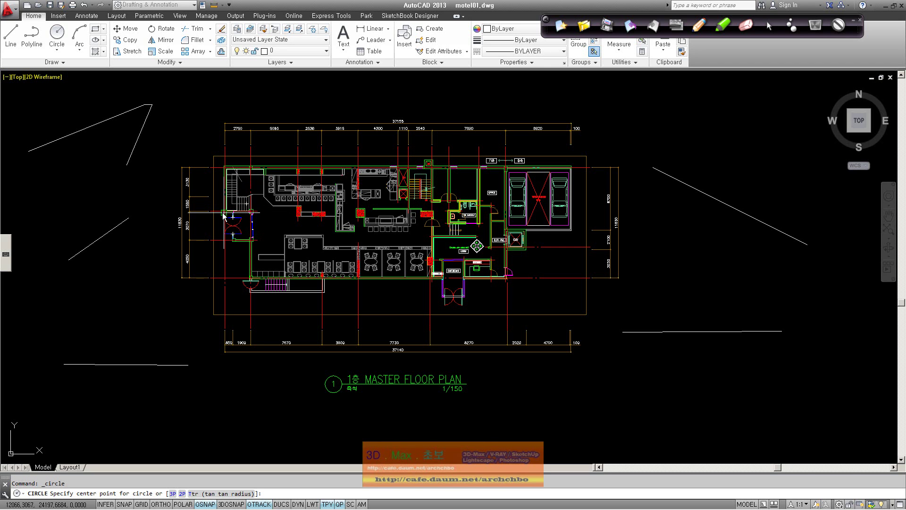
pyautogui.press('Escape')
# - Review the 2D AutoSnap marker color in the Drawing Window Colors settings and close the Options dialog
pyautogui.write('op')
pyautogui.press('Return')
pyautogui.click(96, 184)
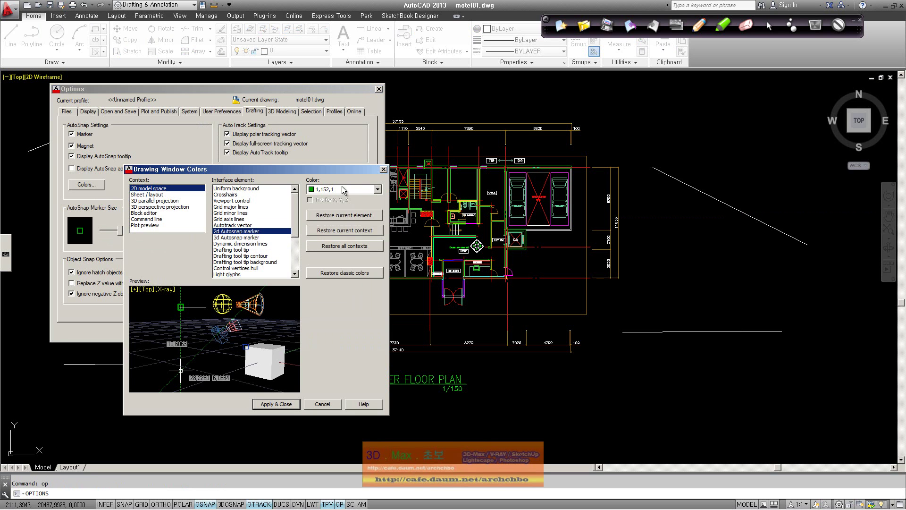
pyautogui.click(383, 169)
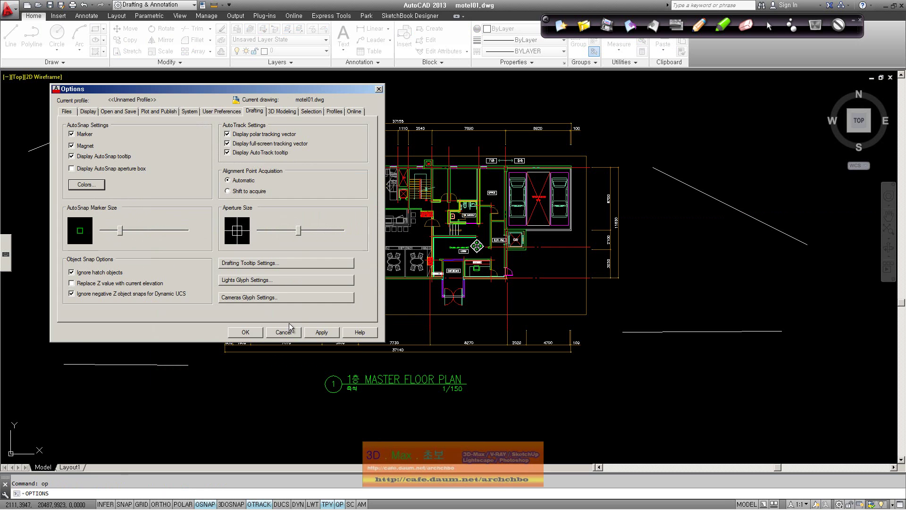
pyautogui.click(255, 332)
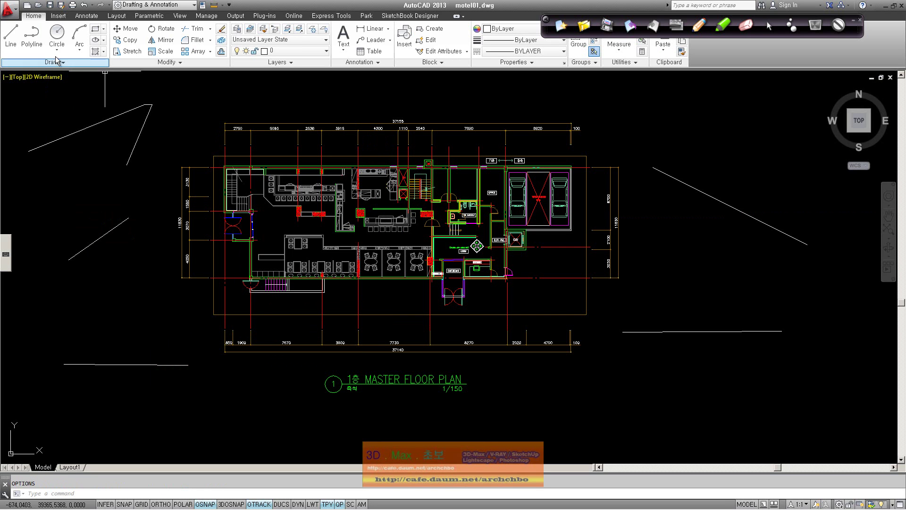
# - Check the crosshairs with the Circle command and examine the Aperture Size setting in the Drafting options
pyautogui.click(57, 34)
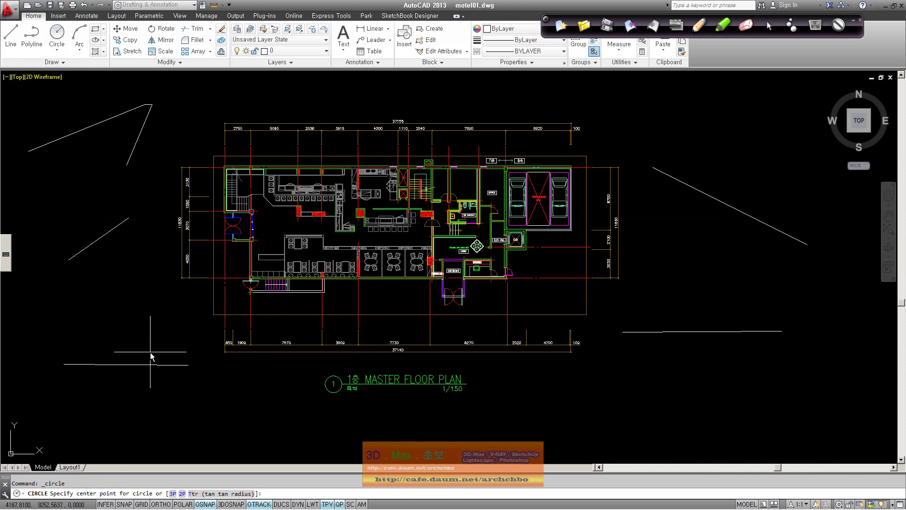
pyautogui.press('Escape')
pyautogui.write('op')
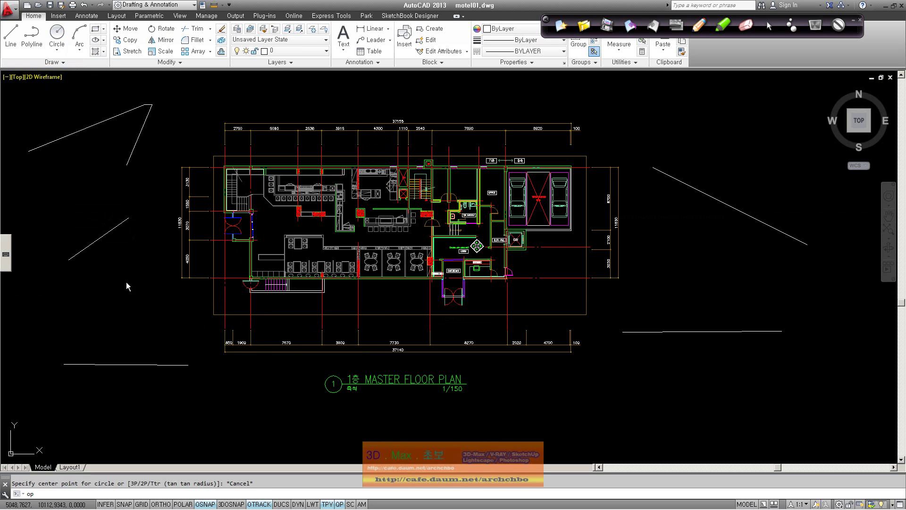
pyautogui.press('Return')
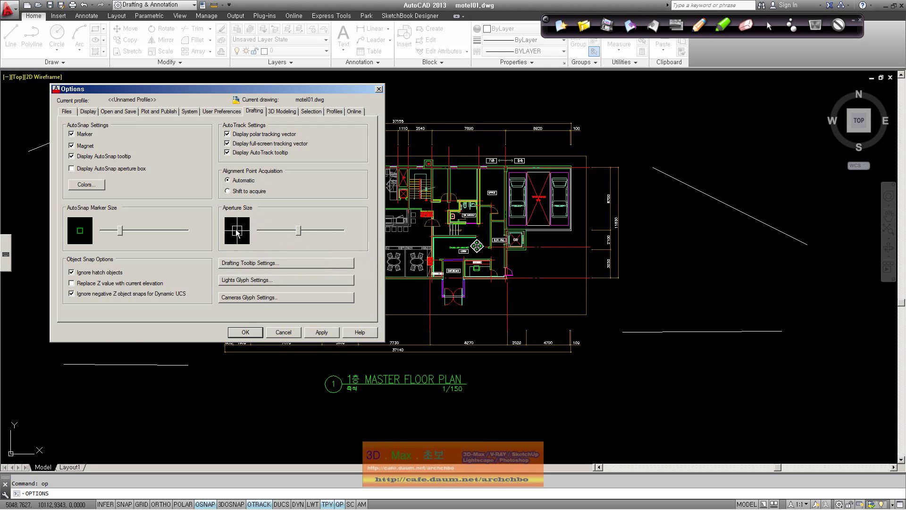
pyautogui.click(246, 332)
# - Draw a circle in the empty area left of the floor plan, above the lower-left horizontal line
pyautogui.click(60, 37)
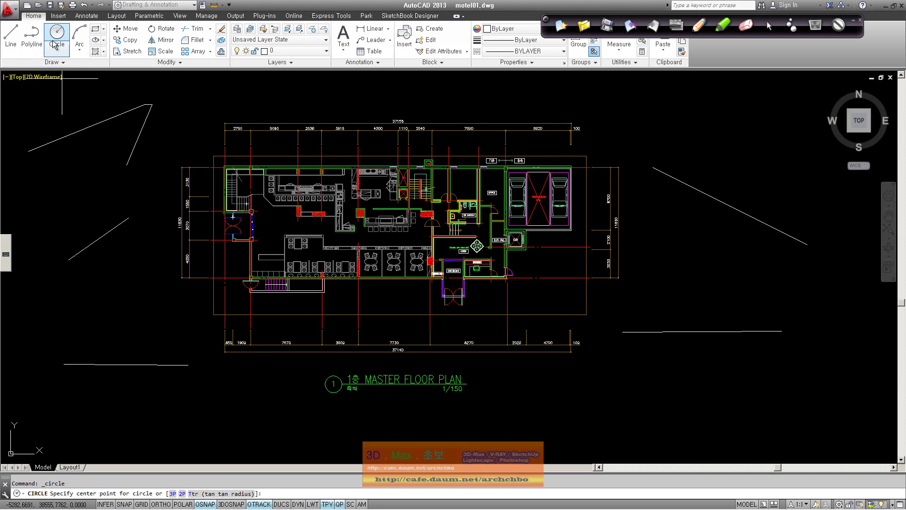
pyautogui.click(85, 304)
pyautogui.click(112, 322)
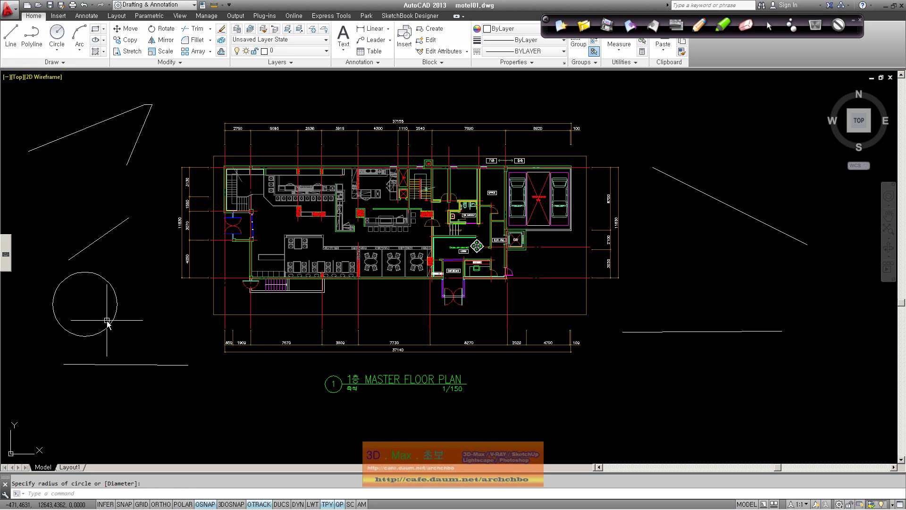
pyautogui.press('Escape')
# - Set the drafting tooltip size to 3 in the Tooltip Appearance settings of the Drafting options
pyautogui.write('op')
pyautogui.press('Return')
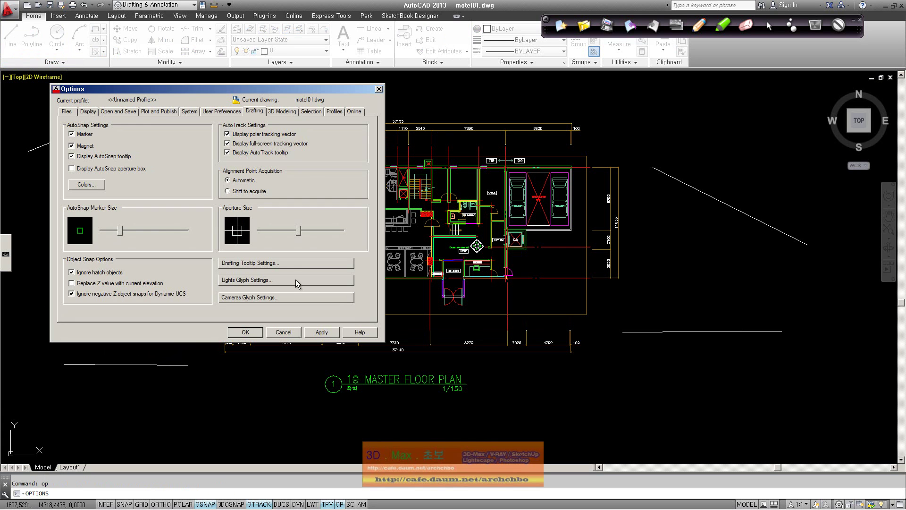
pyautogui.click(271, 268)
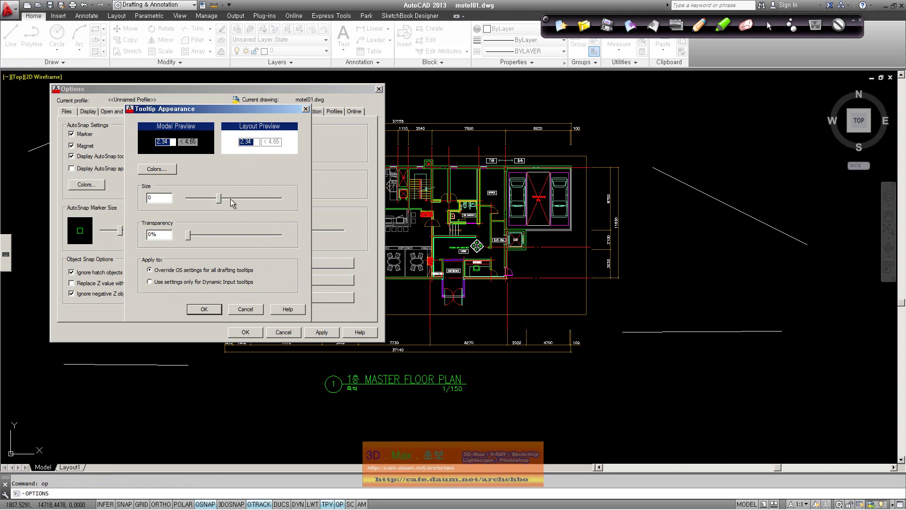
pyautogui.click(160, 169)
pyautogui.click(383, 169)
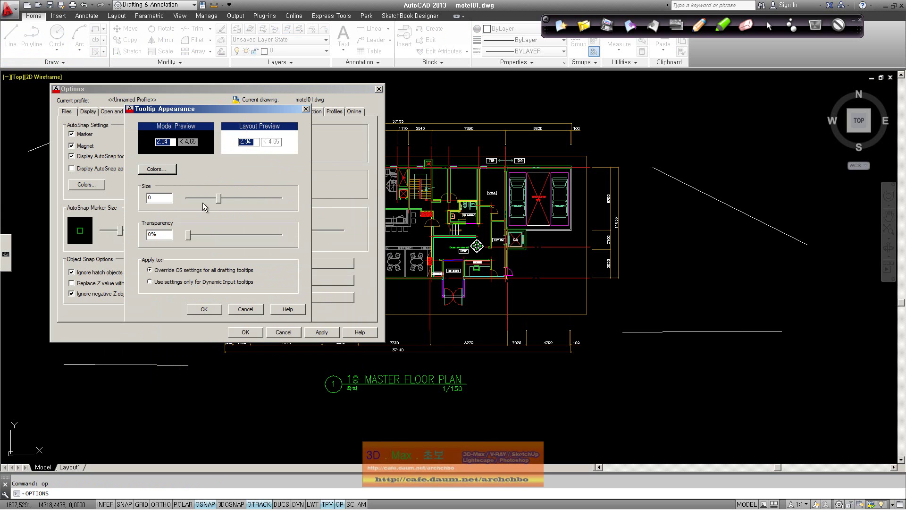
pyautogui.moveTo(219, 199); pyautogui.dragTo(250, 199)
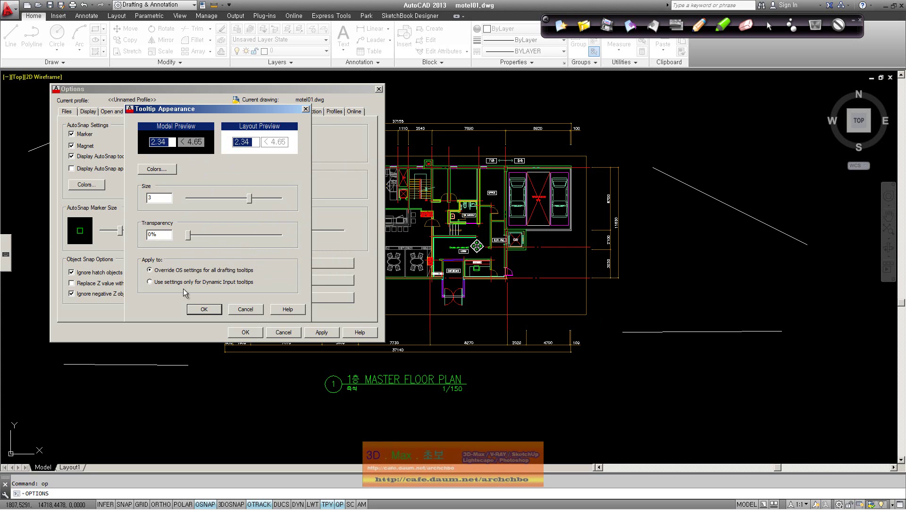
pyautogui.click(209, 310)
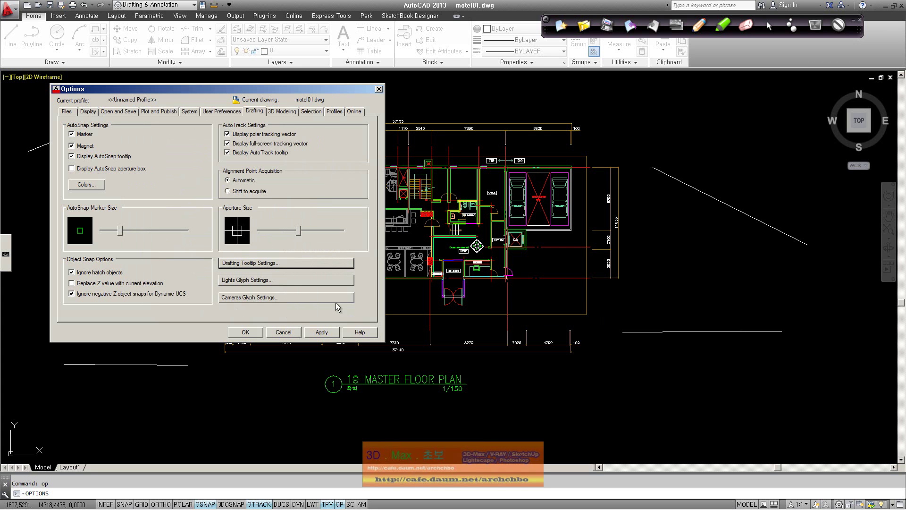
# - Review the Light Glyph Appearance settings without changing them and view the 3D Modeling options
pyautogui.click(293, 281)
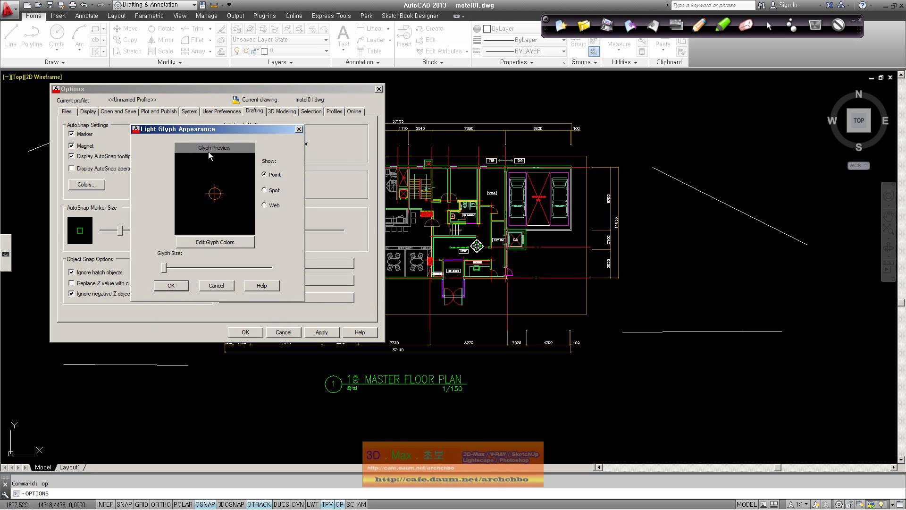
pyautogui.click(217, 286)
pyautogui.click(287, 113)
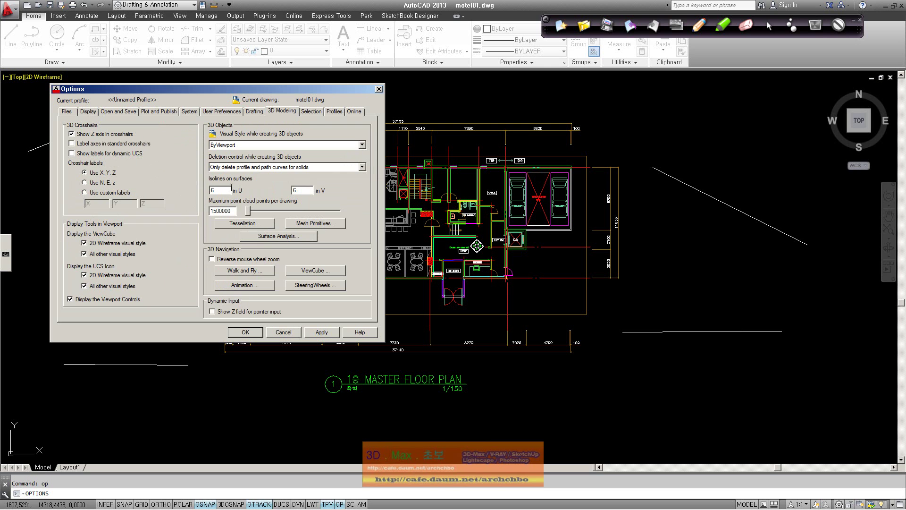
# - Examine the Selection options, including the available window selection methods, and close the Options dialog
pyautogui.click(311, 112)
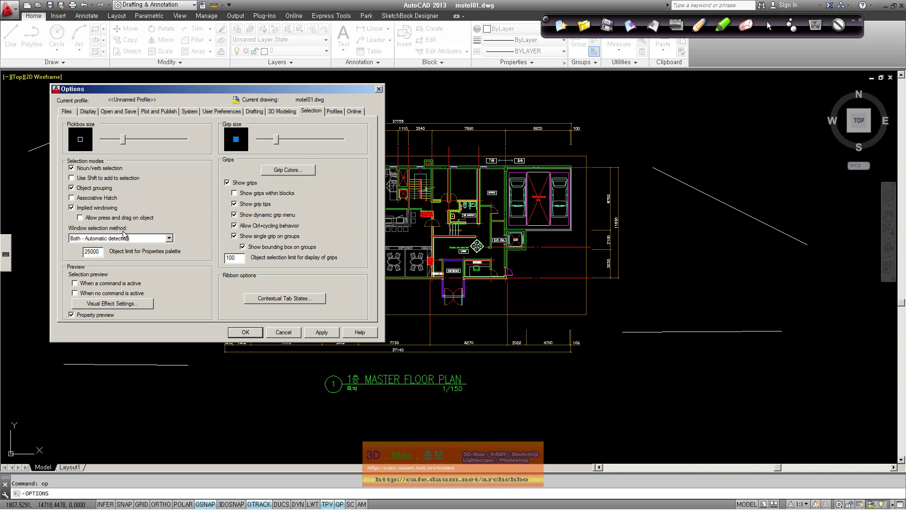
pyautogui.click(144, 239)
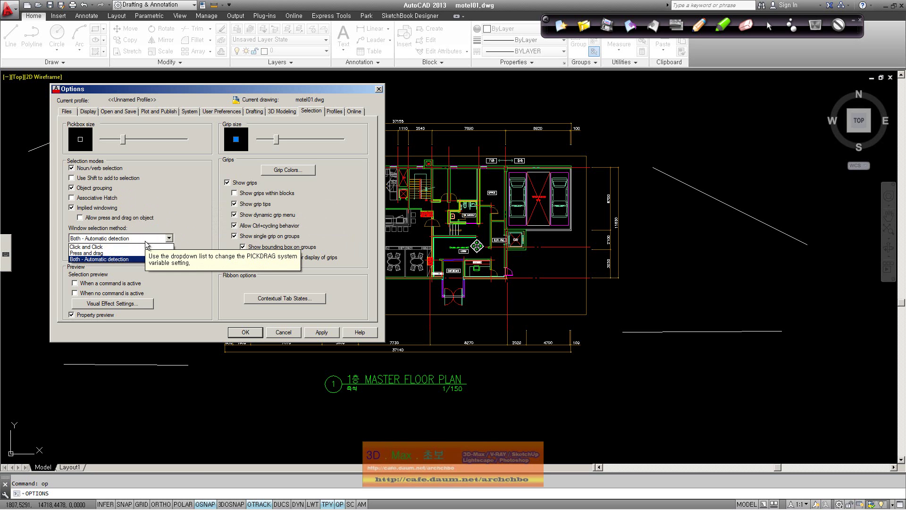
pyautogui.click(144, 241)
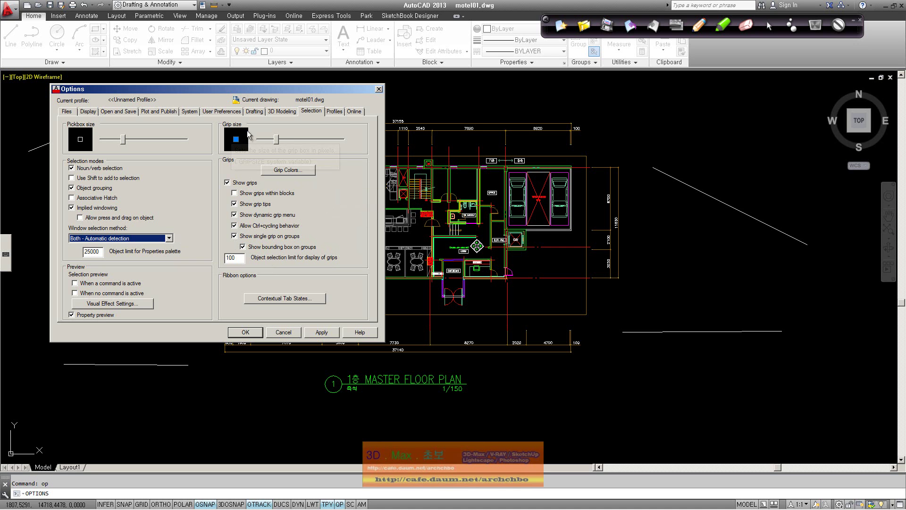
pyautogui.click(252, 332)
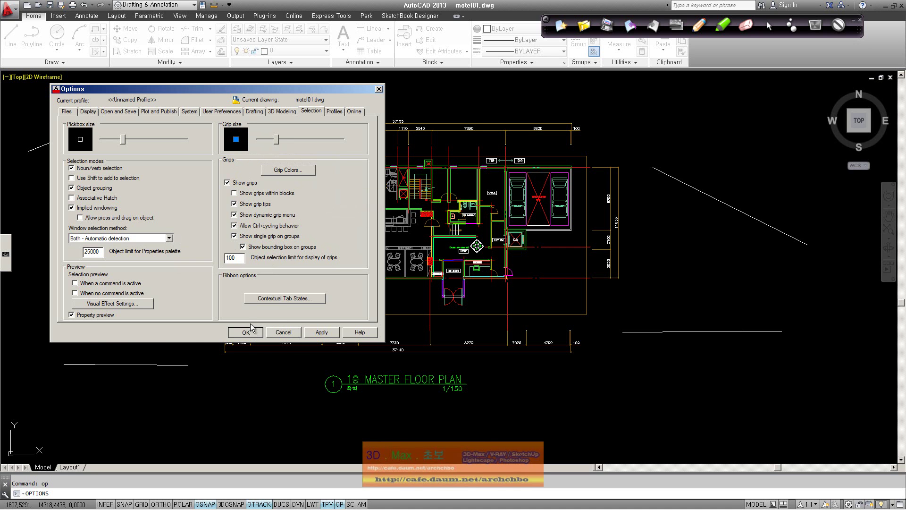
# - Draw a rectangle below the lower-left horizontal line and stretch its right edge outward with its midpoint grip
pyautogui.click(97, 31)
pyautogui.click(176, 376)
pyautogui.click(237, 425)
pyautogui.click(236, 411)
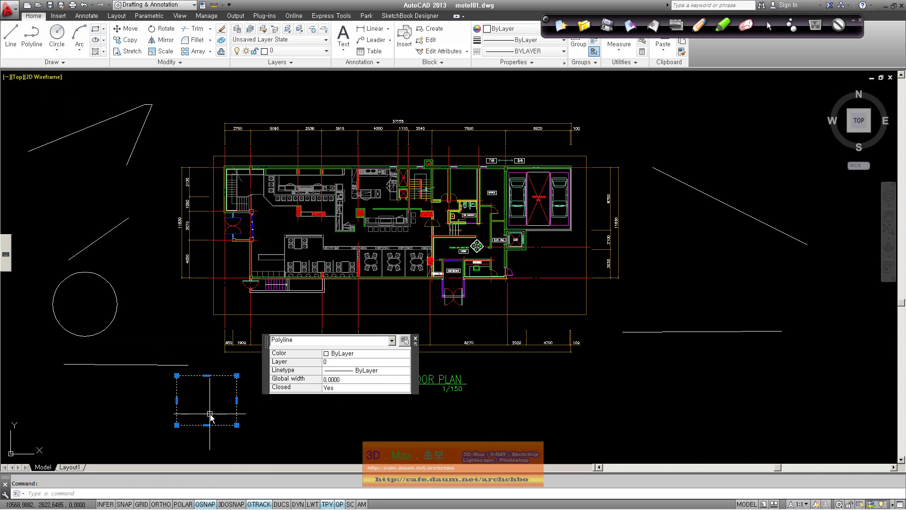
pyautogui.click(237, 401)
pyautogui.click(283, 400)
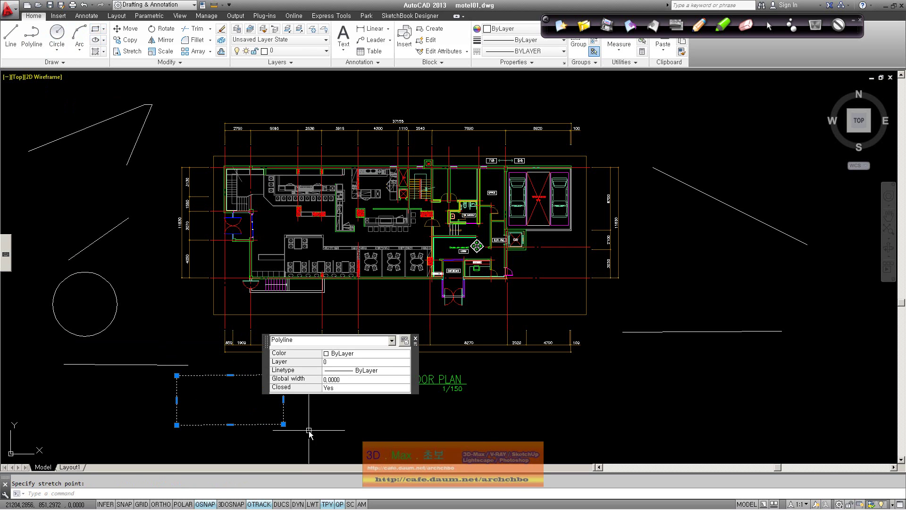
pyautogui.press('Escape')
# - Increase the grip size in the Selection options and review the Grip Colors settings
pyautogui.write('op')
pyautogui.press('Return')
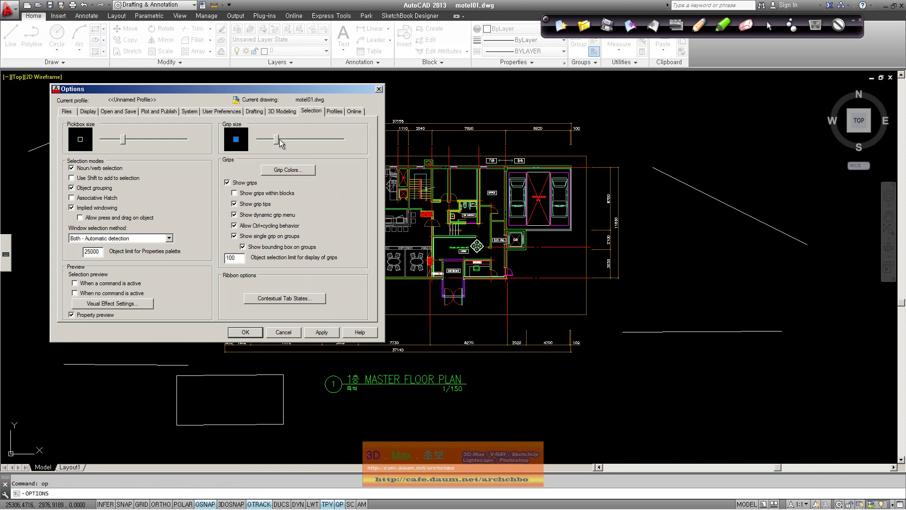
pyautogui.moveTo(286, 142); pyautogui.dragTo(294, 143)
pyautogui.click(301, 172)
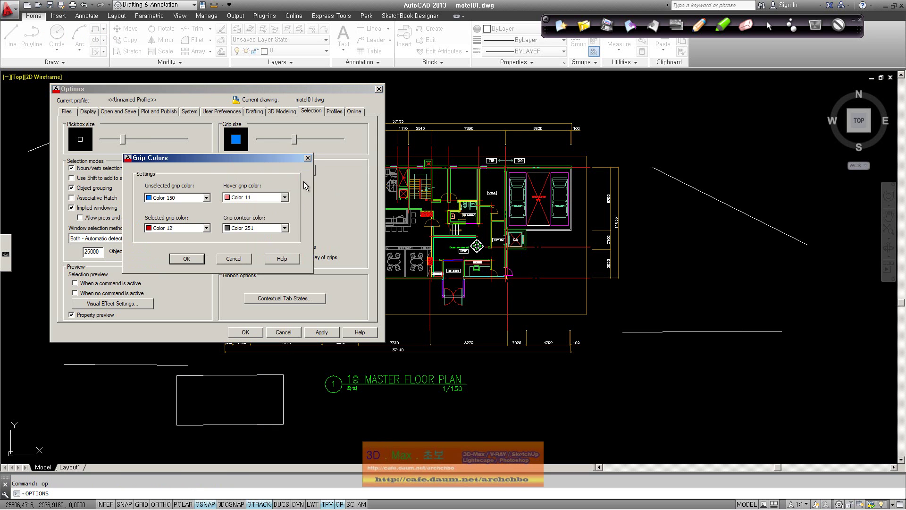
pyautogui.click(199, 259)
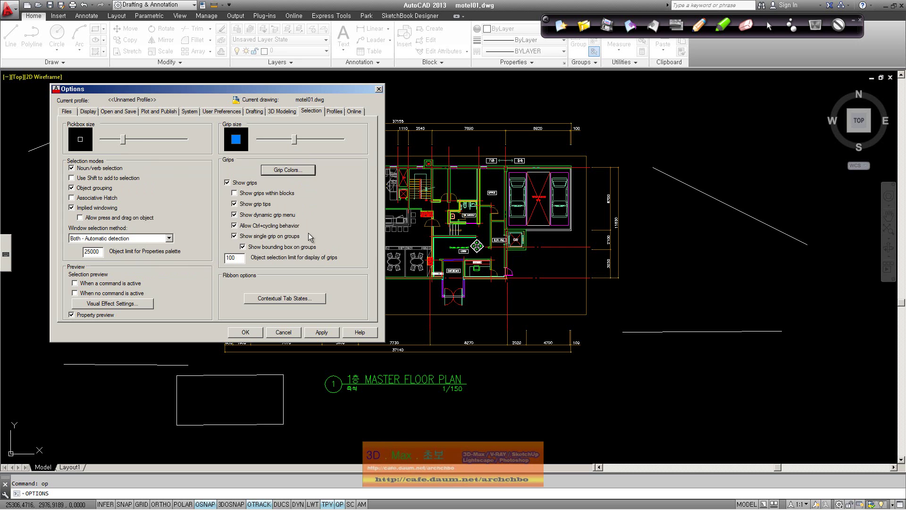
# - Look over the Profiles, Online, Selection and 3D Modeling sections of the Options dialog
pyautogui.click(334, 111)
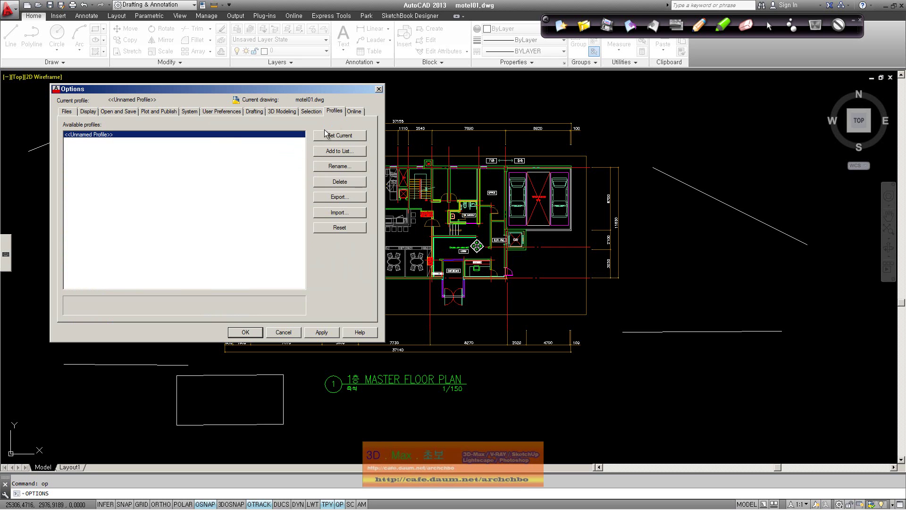
pyautogui.click(354, 111)
pyautogui.click(331, 113)
pyautogui.click(311, 112)
pyautogui.click(282, 112)
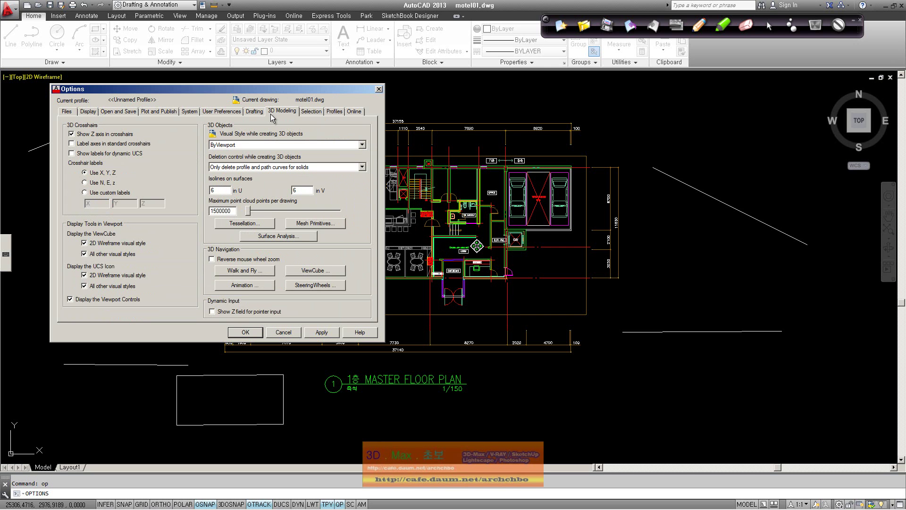
# - Review the Files, Display, Open and Save, Plot and Publish, and System sections of the Options dialog
pyautogui.click(68, 111)
pyautogui.click(89, 112)
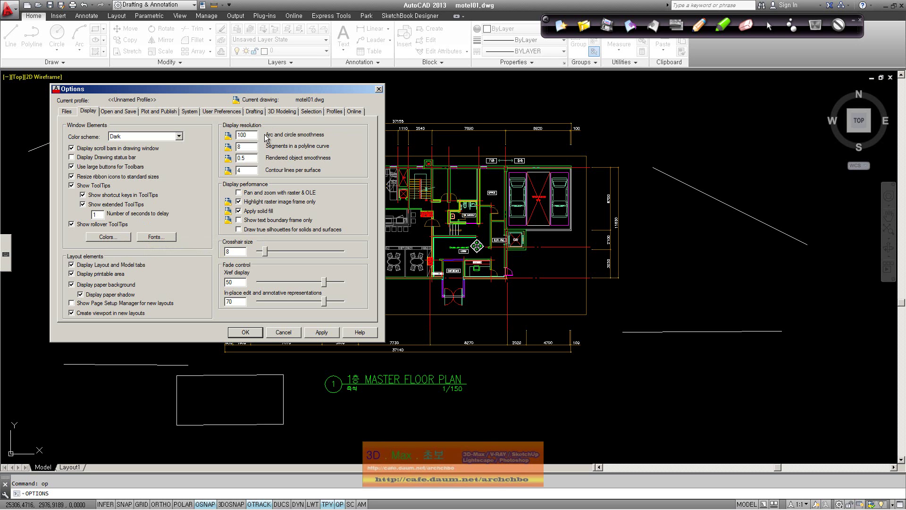
pyautogui.click(134, 113)
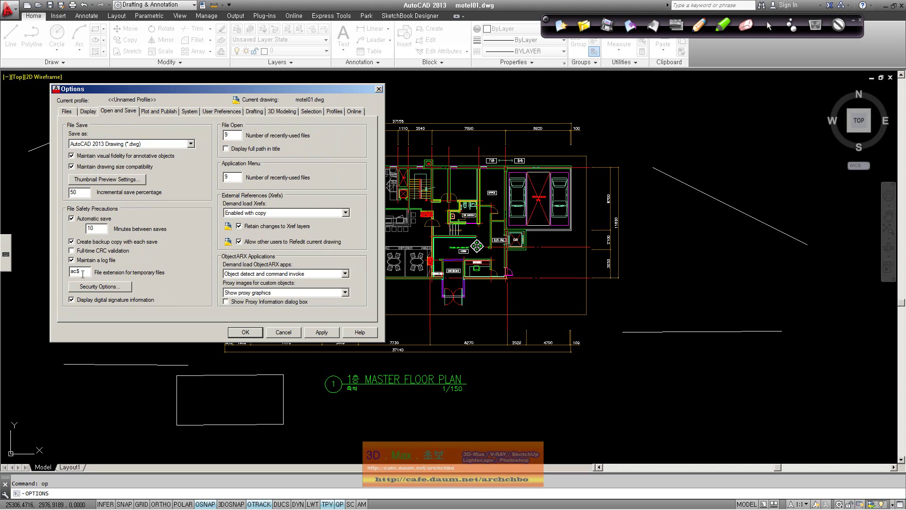
pyautogui.moveTo(83, 274)
pyautogui.moveTo(244, 140)
pyautogui.click(159, 112)
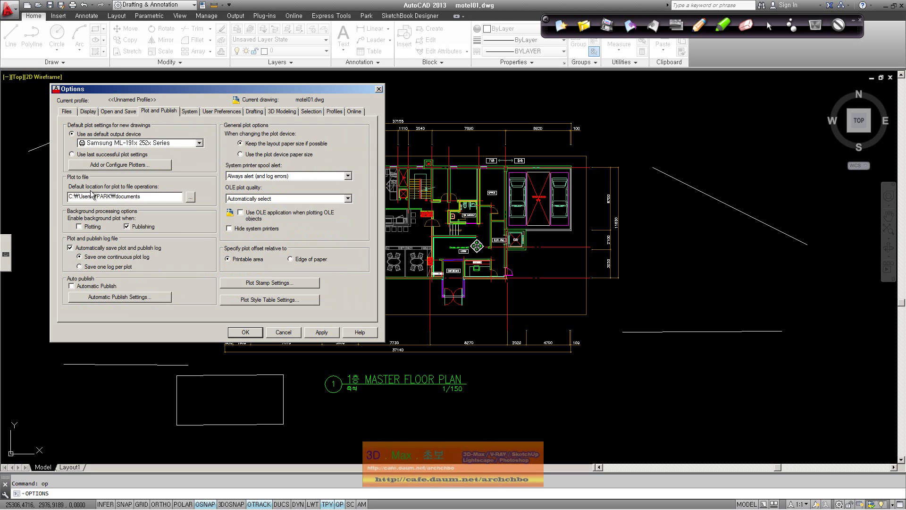
pyautogui.click(148, 196)
pyautogui.click(191, 111)
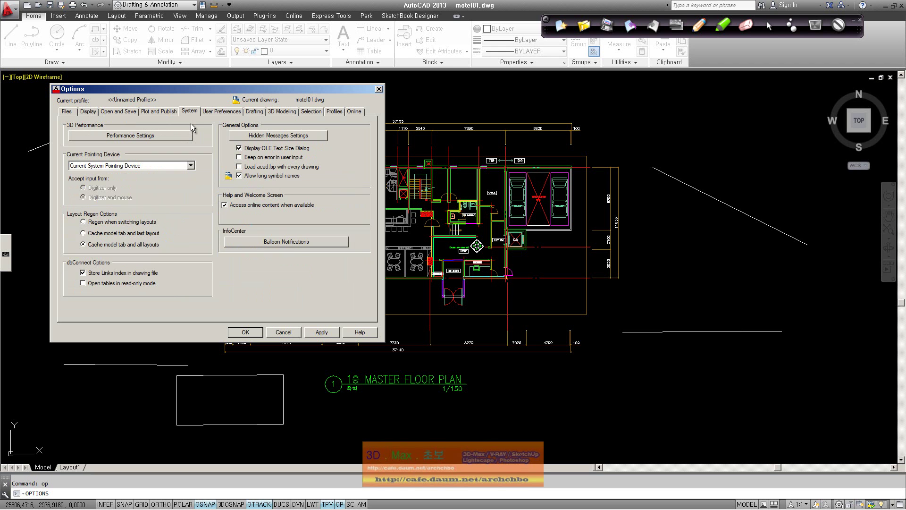
# - Review the Right-Click Customization settings in User Preferences, plus the Drafting and Selection options
pyautogui.click(225, 112)
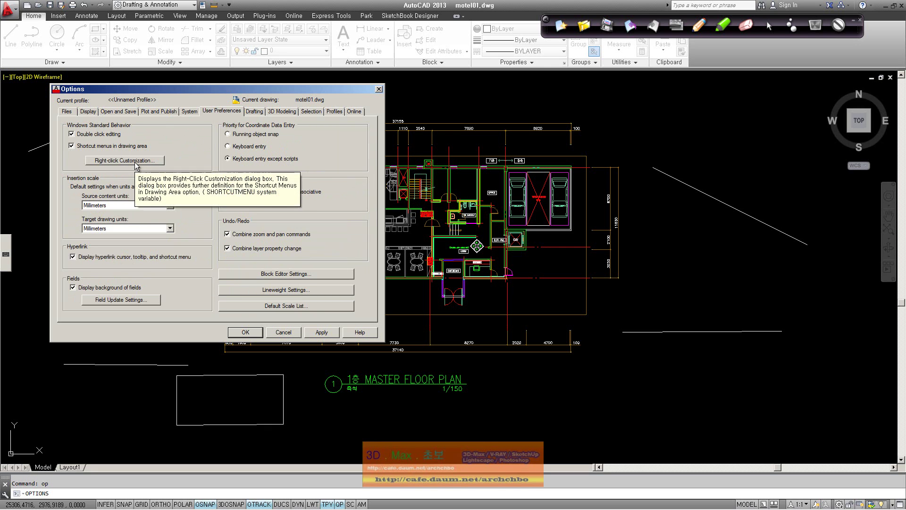
pyautogui.click(134, 161)
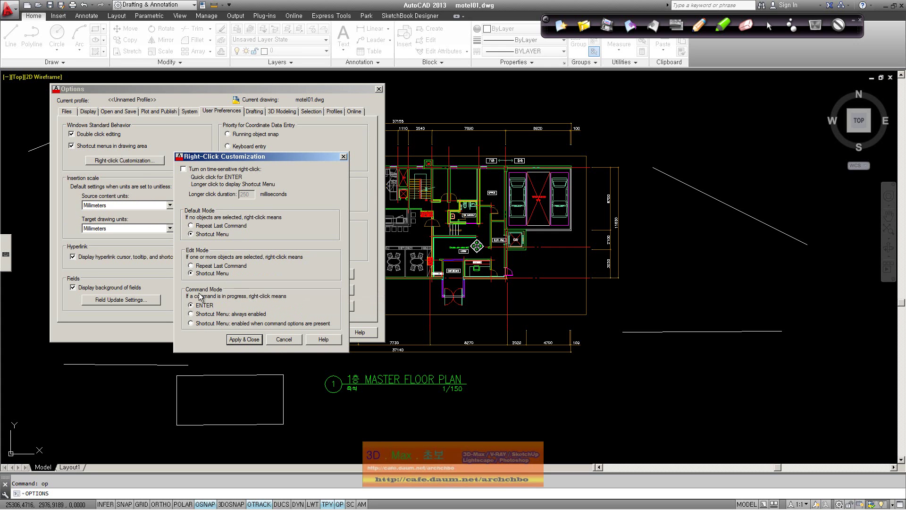
pyautogui.click(253, 340)
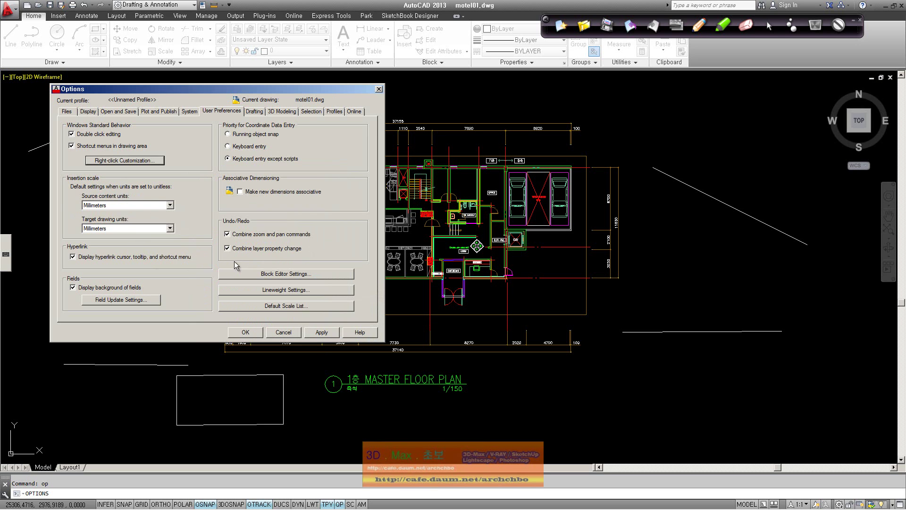
pyautogui.click(255, 113)
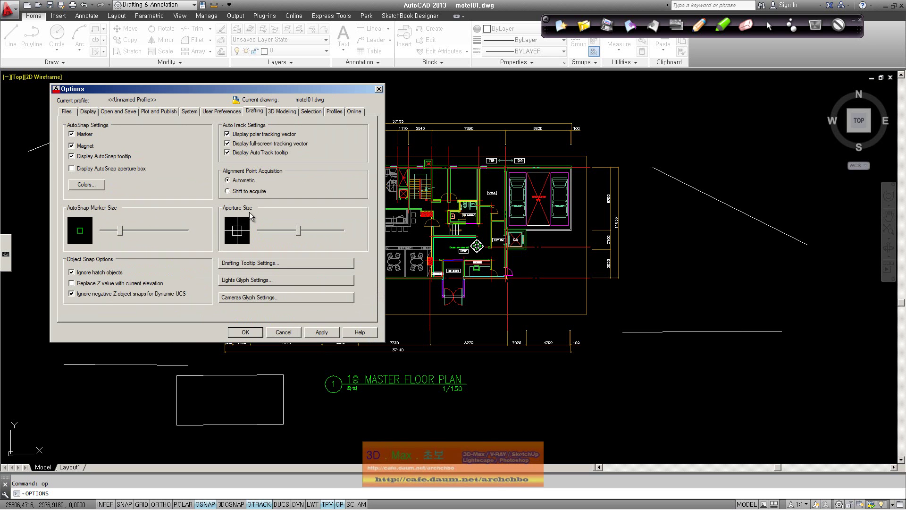
pyautogui.click(321, 114)
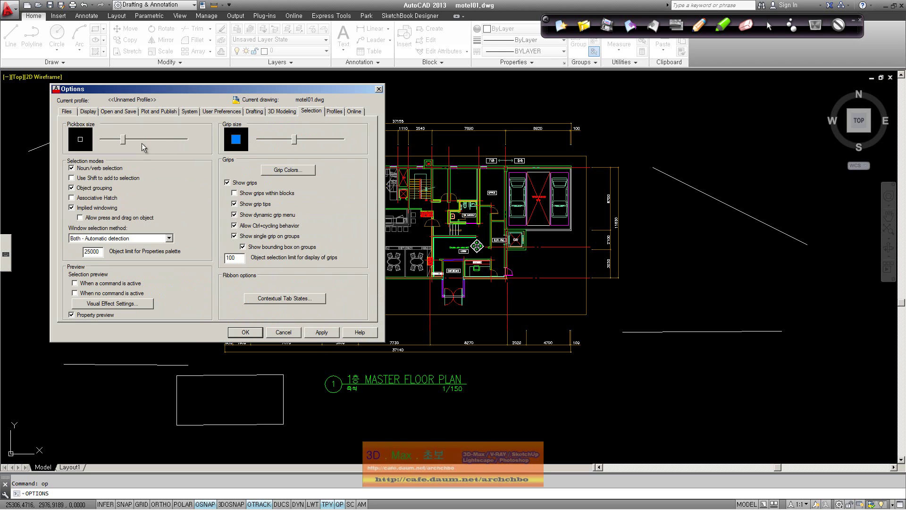